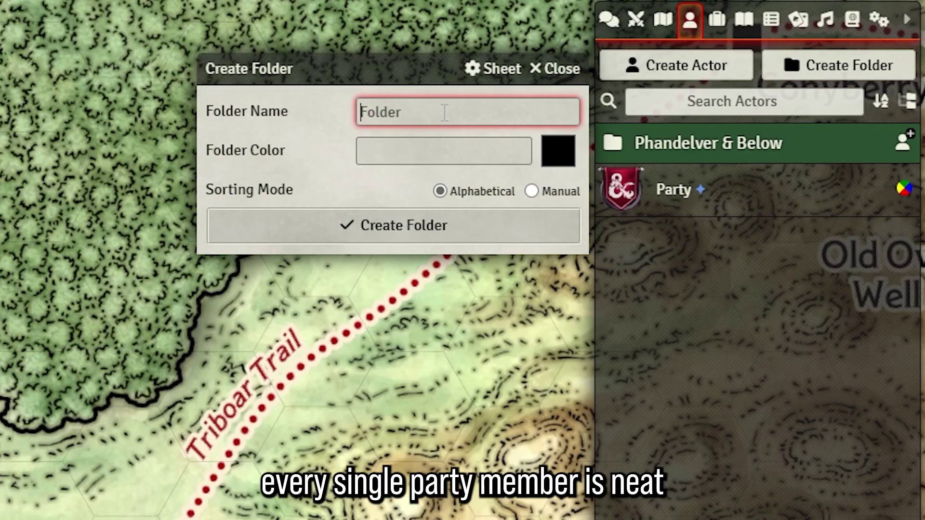
Create the Party actor folder and set its folder colour to red
{"action": "type", "text": "arty"}
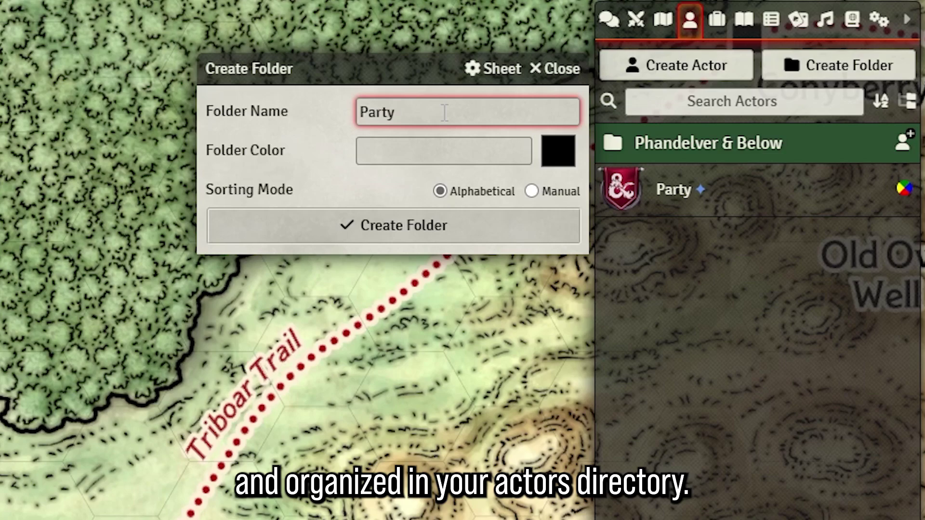
{"action": "key", "text": "Return"}
{"action": "right_click", "coordinate": [674, 147]}
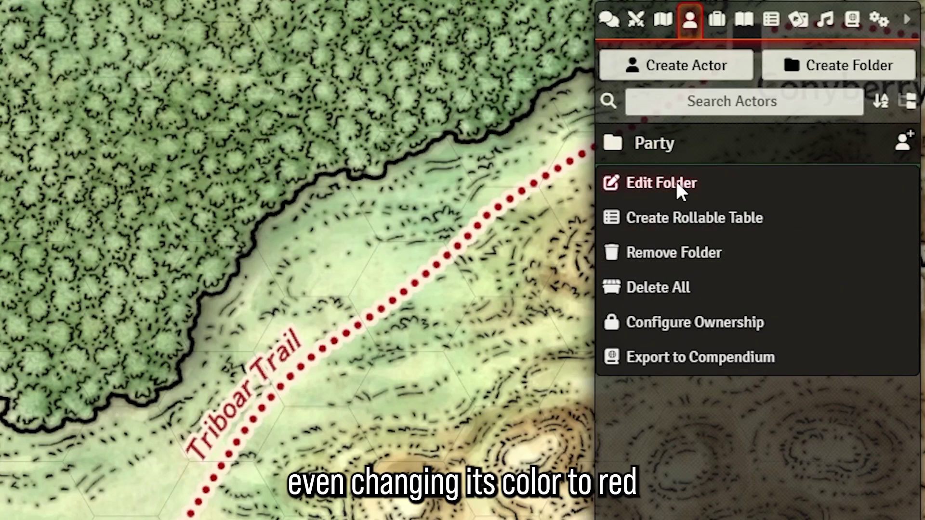
{"action": "left_click", "coordinate": [664, 183]}
{"action": "left_click", "coordinate": [551, 241]}
{"action": "left_click_drag", "start_coordinate": [775, 255], "coordinate": [877, 206]}
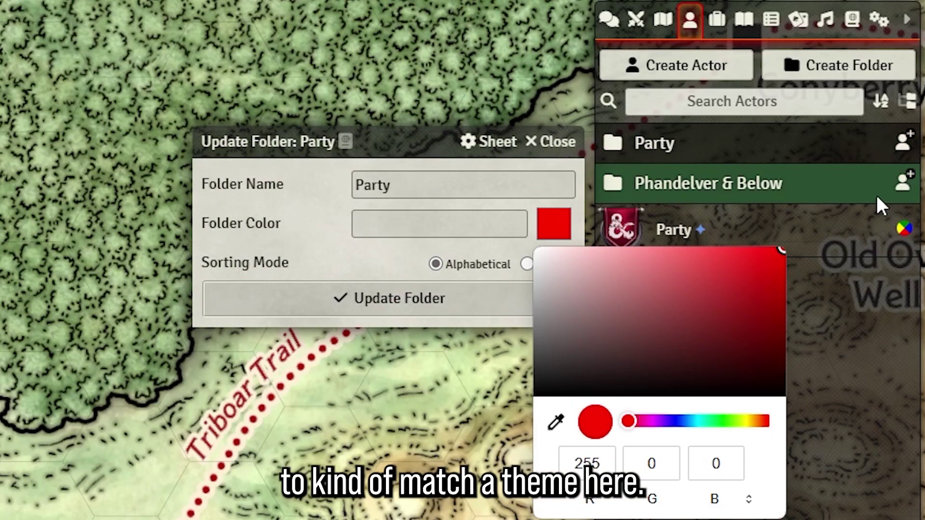
{"action": "left_click", "coordinate": [446, 320]}
{"action": "left_click", "coordinate": [446, 320]}
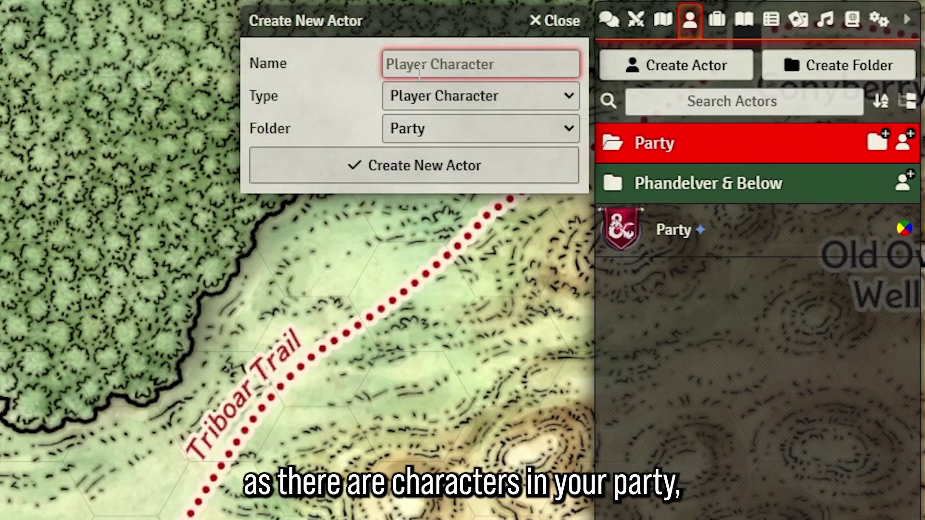
Create a player's character actor in Party and give that player Owner permission
{"action": "type", "text": "Aaron"}
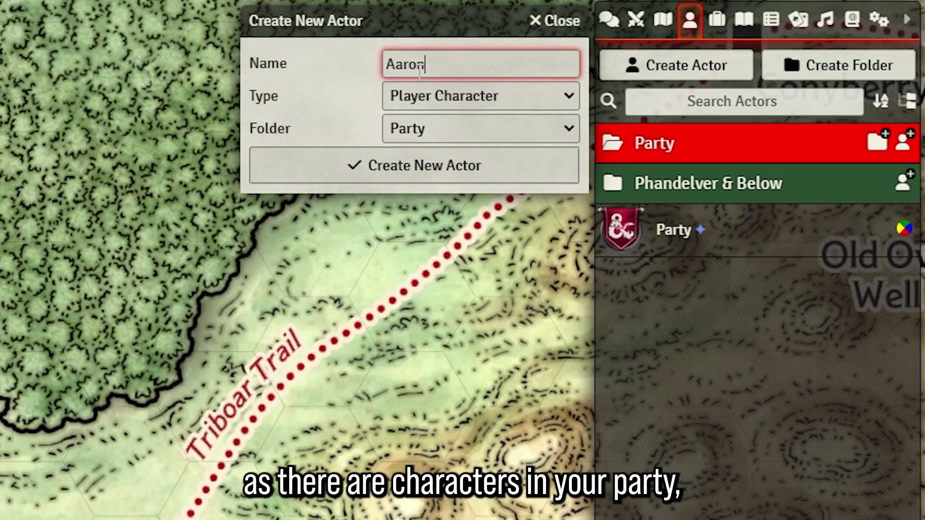
{"action": "key", "text": "Return"}
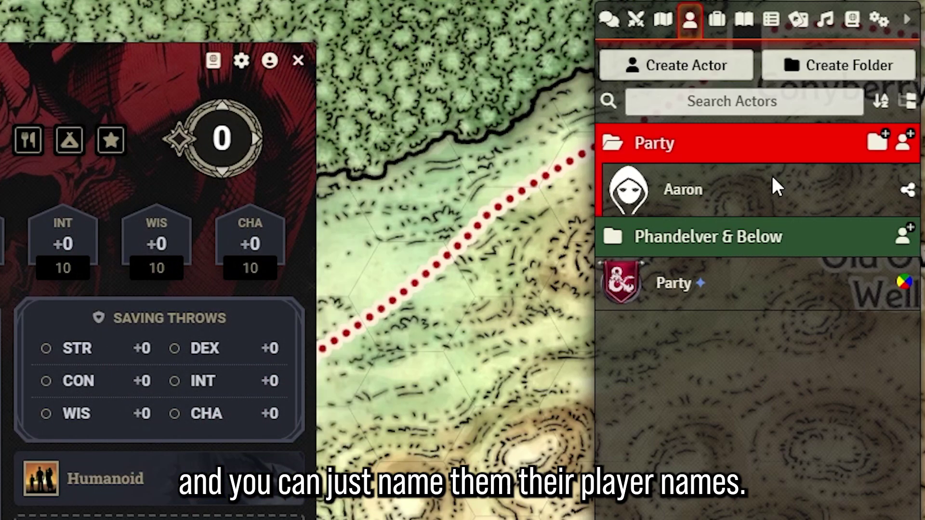
{"action": "key", "text": "Escape"}
{"action": "left_click", "coordinate": [908, 189]}
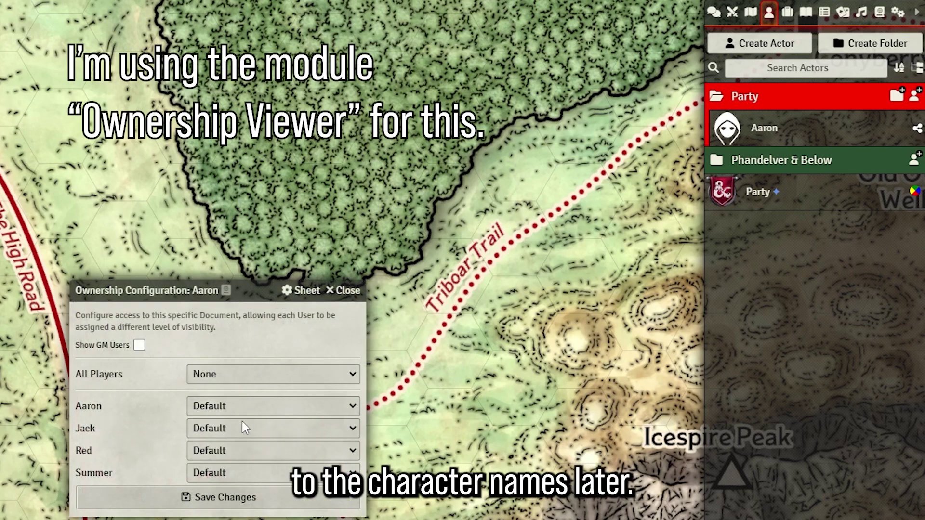
{"action": "left_click", "coordinate": [241, 407]}
{"action": "left_click", "coordinate": [242, 499]}
{"action": "left_click", "coordinate": [241, 497]}
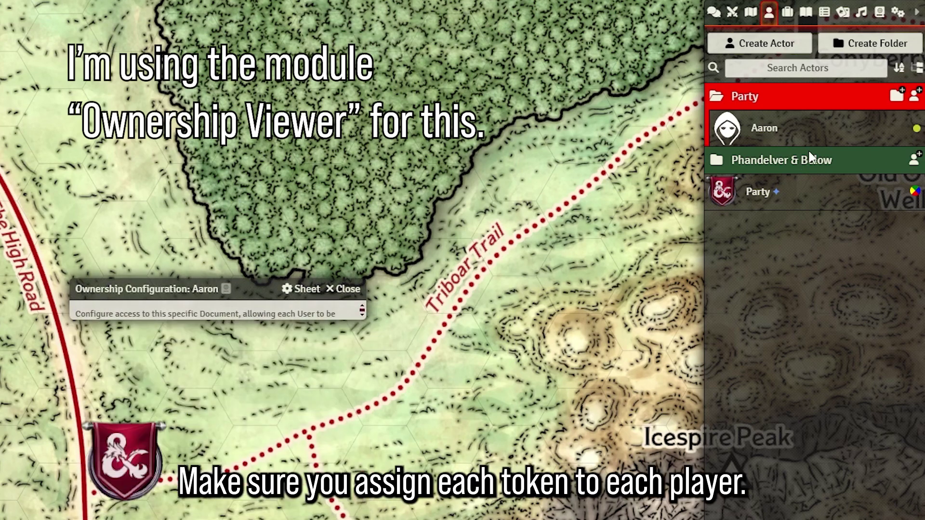
{"action": "left_click", "coordinate": [915, 98]}
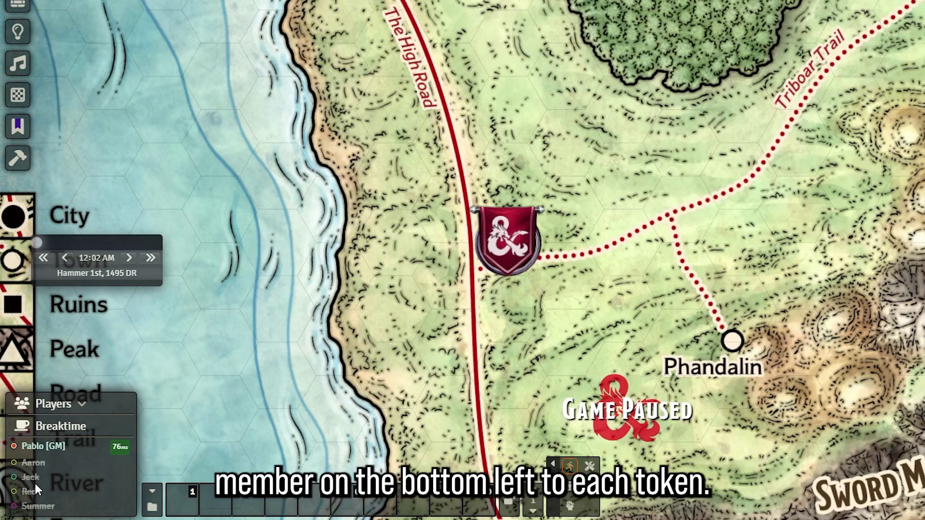
Assign the first and second players their matching characters in User Configuration
{"action": "right_click", "coordinate": [40, 466]}
{"action": "left_click", "coordinate": [61, 401]}
{"action": "left_click", "coordinate": [617, 294]}
{"action": "left_click", "coordinate": [565, 337]}
{"action": "left_click", "coordinate": [568, 357]}
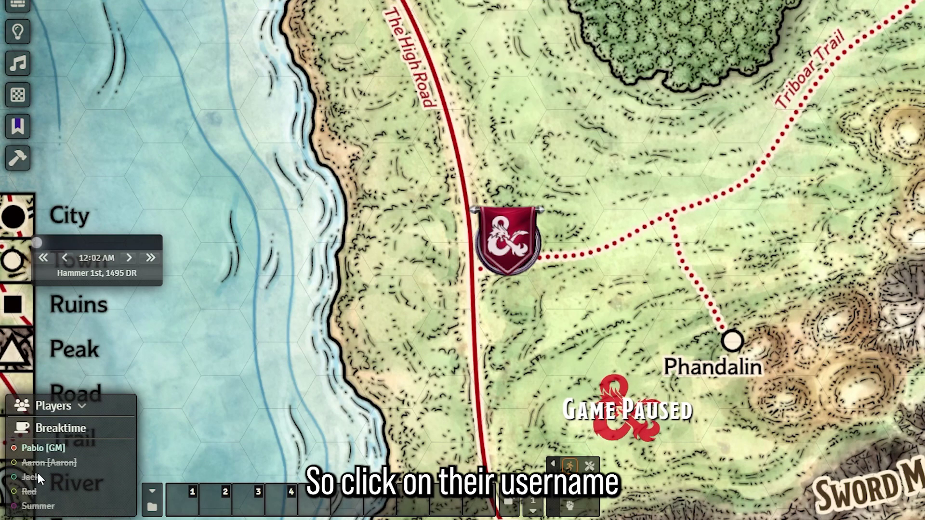
{"action": "right_click", "coordinate": [38, 474]}
{"action": "left_click", "coordinate": [65, 415]}
{"action": "left_click", "coordinate": [543, 290]}
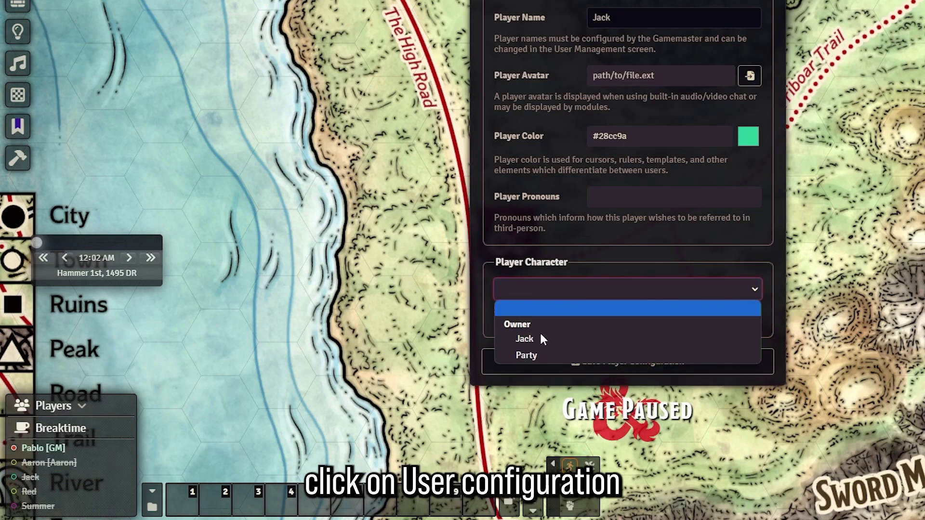
{"action": "left_click", "coordinate": [535, 339]}
{"action": "left_click", "coordinate": [541, 364]}
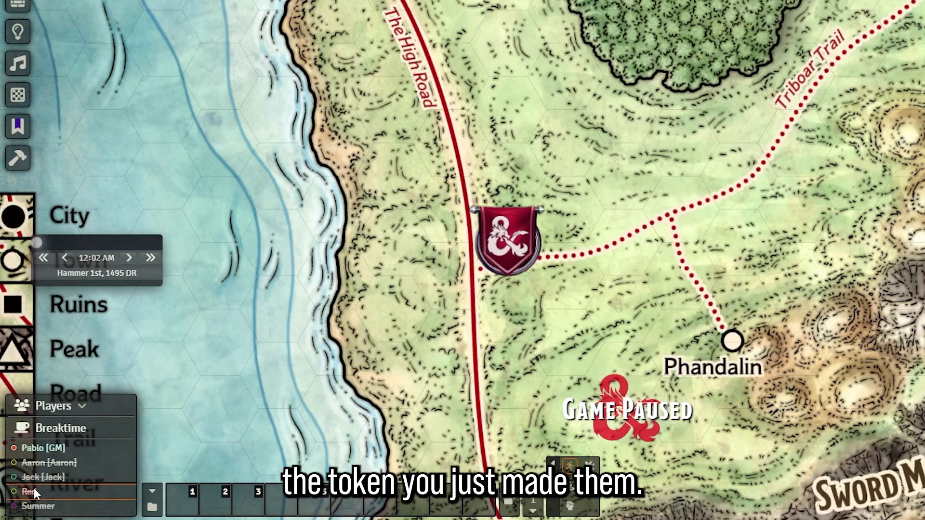
Assign the third and fourth players their matching characters in User Configuration
{"action": "right_click", "coordinate": [34, 488]}
{"action": "left_click", "coordinate": [68, 428]}
{"action": "left_click", "coordinate": [529, 291]}
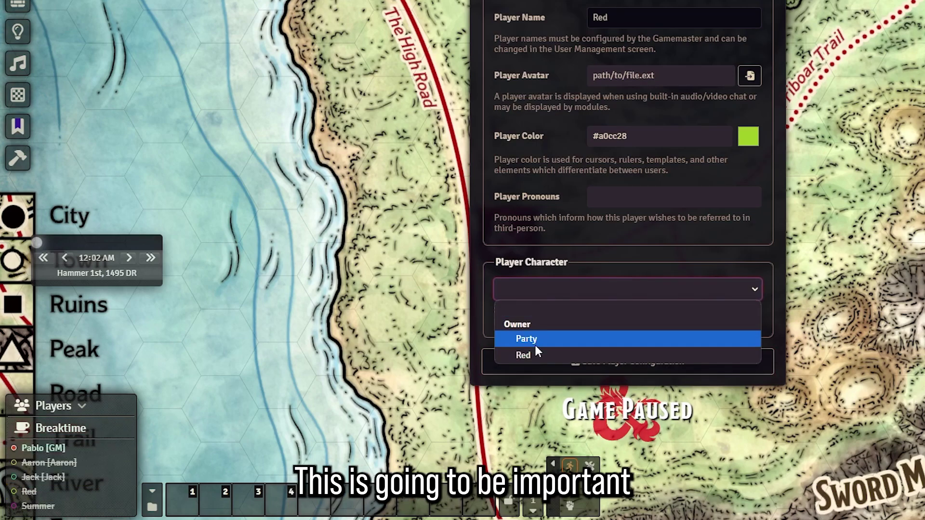
{"action": "left_click", "coordinate": [534, 355]}
{"action": "left_click", "coordinate": [540, 362]}
{"action": "right_click", "coordinate": [39, 506]}
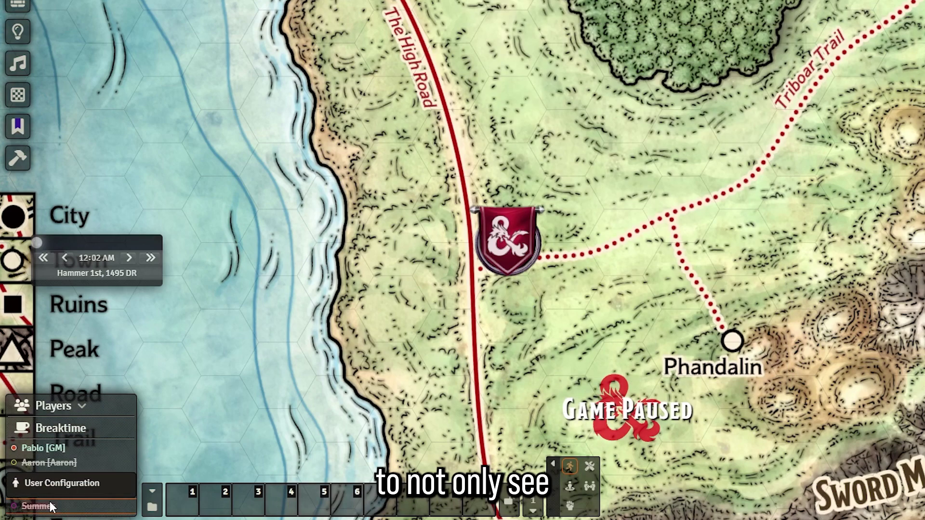
{"action": "left_click", "coordinate": [63, 441]}
{"action": "left_click", "coordinate": [563, 291]}
{"action": "left_click", "coordinate": [550, 353]}
{"action": "left_click", "coordinate": [553, 367]}
{"action": "left_click", "coordinate": [80, 405]}
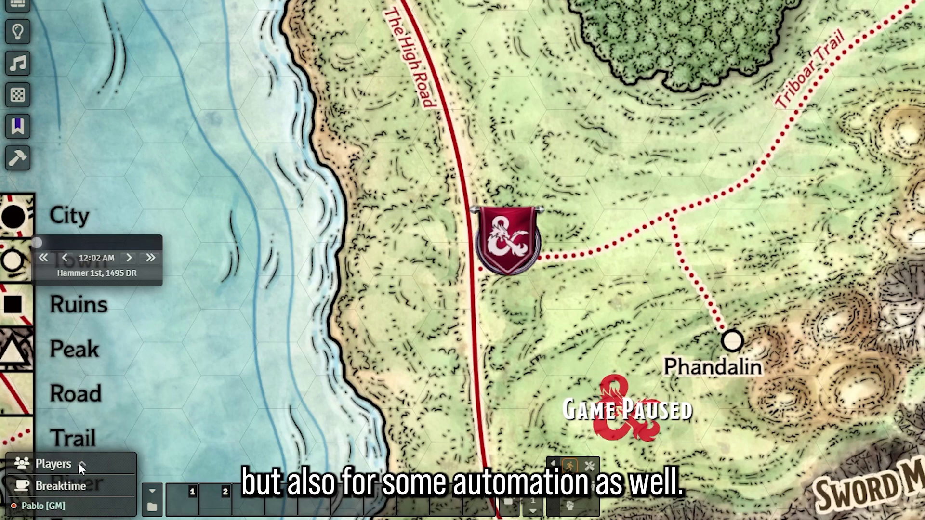
{"action": "left_click", "coordinate": [79, 464]}
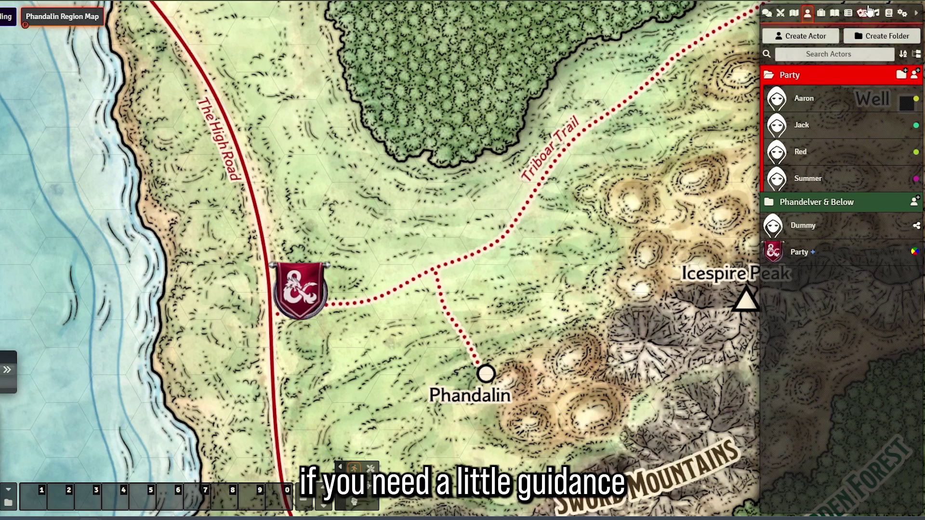
Open the Player's Handbook journal from the compendium packs
{"action": "left_click", "coordinate": [889, 13]}
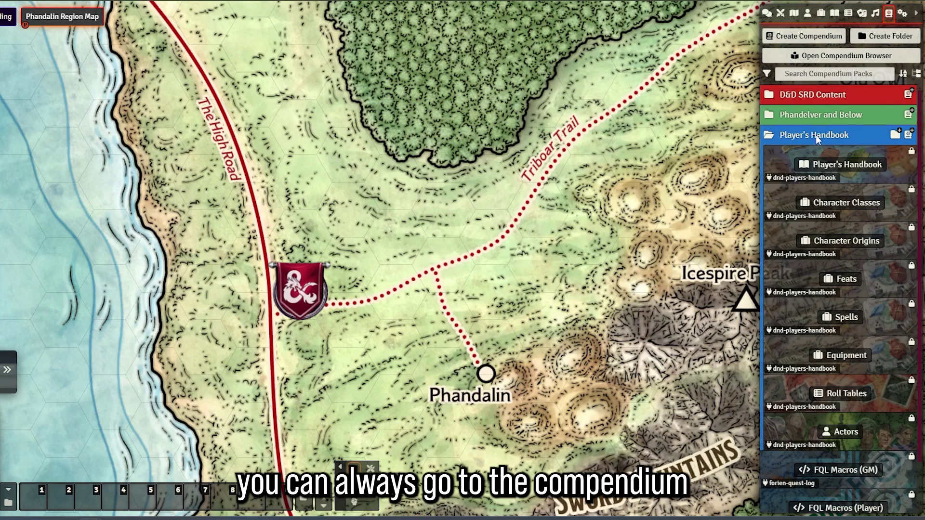
{"action": "left_click", "coordinate": [816, 135]}
{"action": "left_click", "coordinate": [822, 138]}
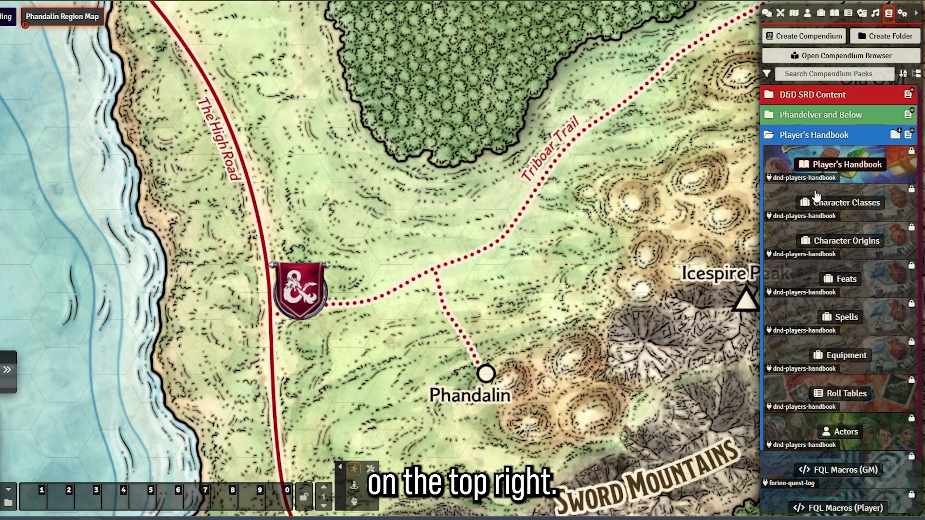
{"action": "left_click", "coordinate": [838, 166]}
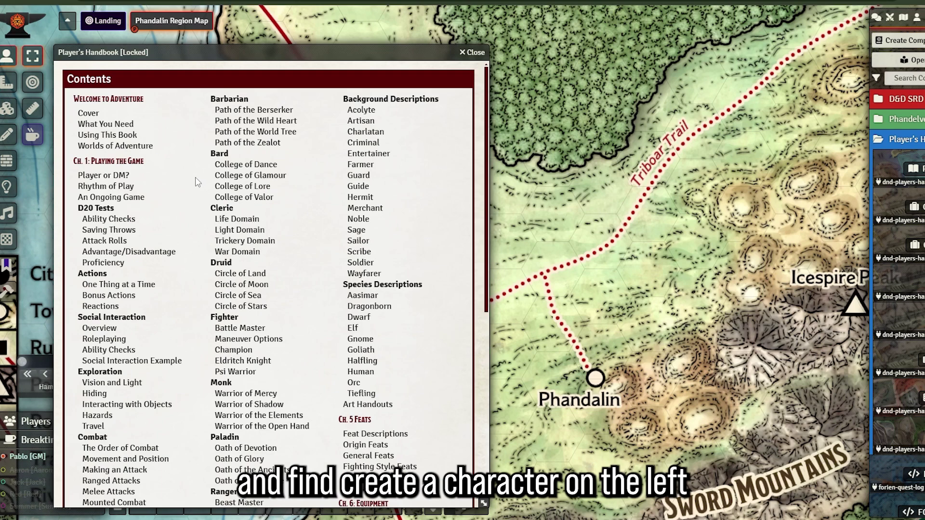
Open Ch. 2: Creating a Character and close the handbook contents window
{"action": "scroll", "coordinate": [87, 183], "scroll_direction": "down", "scroll_amount": 5}
{"action": "scroll", "coordinate": [197, 187], "scroll_direction": "down", "scroll_amount": 3}
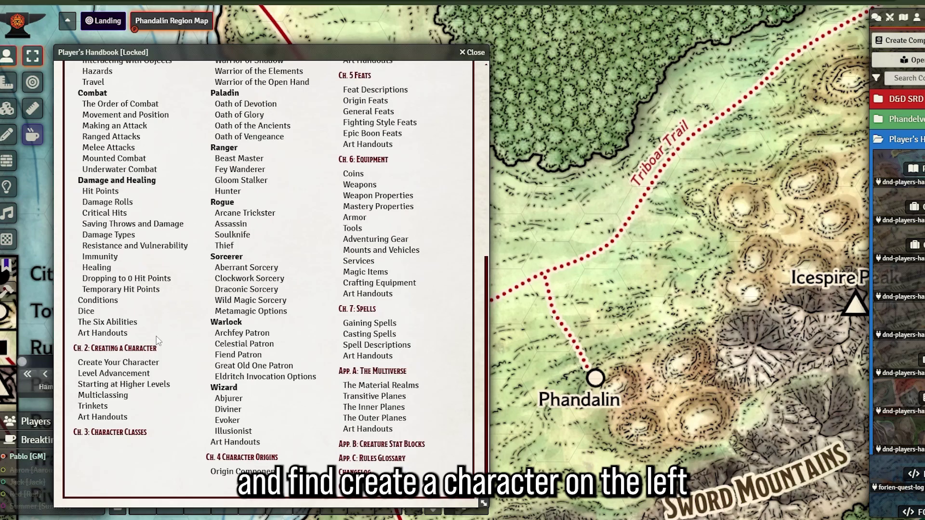
{"action": "left_click", "coordinate": [139, 354]}
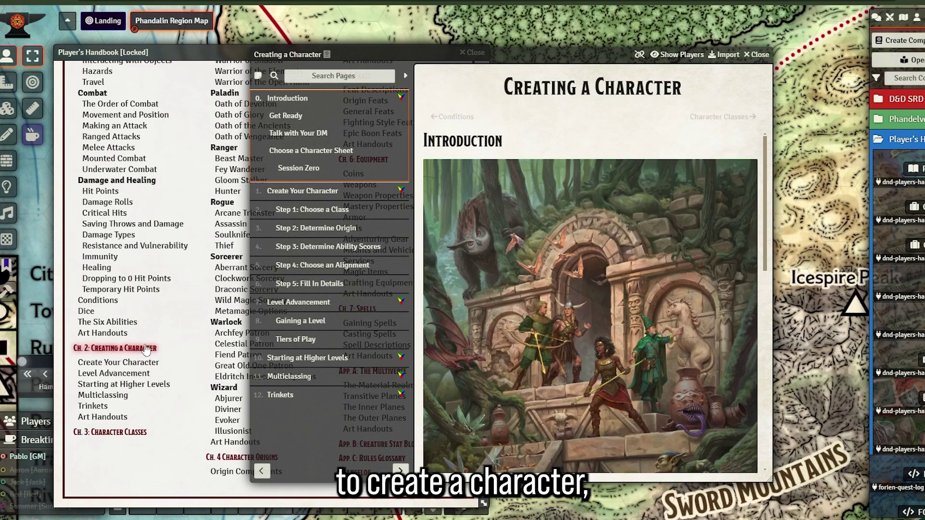
{"action": "scroll", "coordinate": [524, 224], "scroll_direction": "down", "scroll_amount": 3}
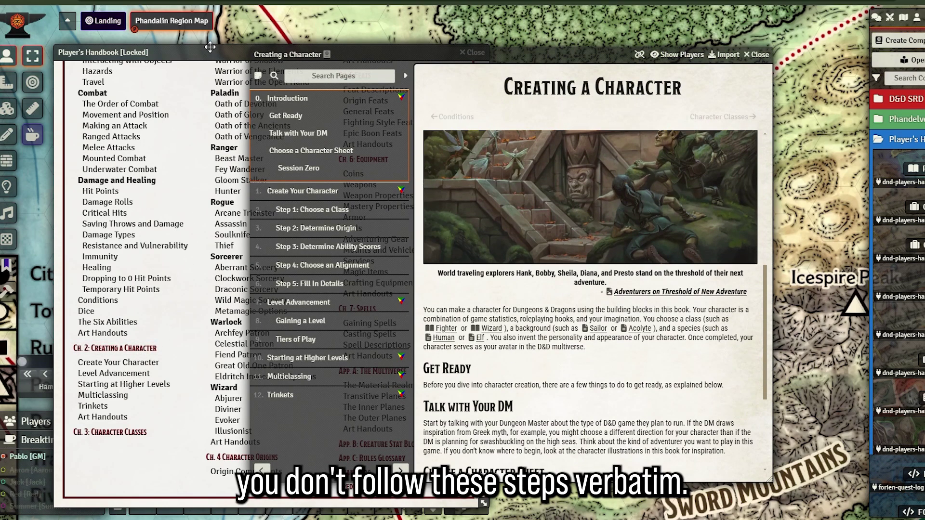
{"action": "left_click", "coordinate": [439, 51]}
{"action": "left_click", "coordinate": [470, 52]}
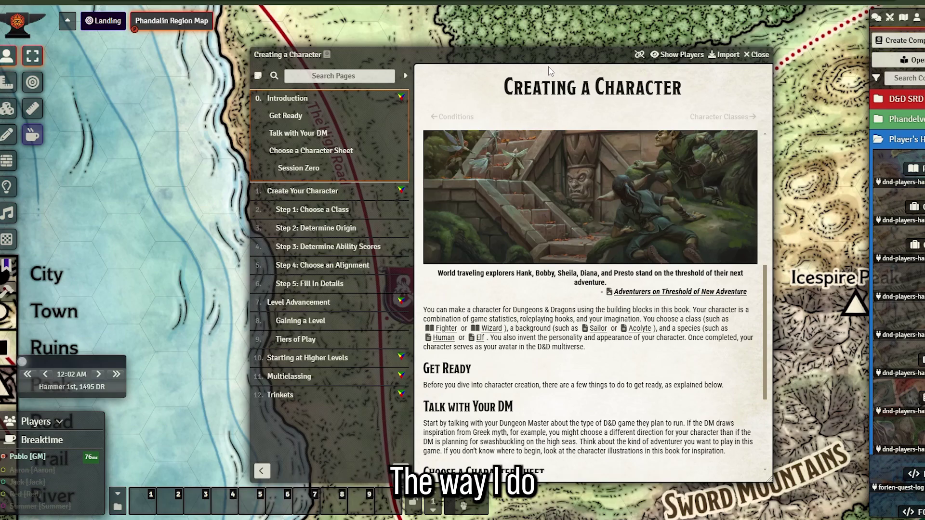
{"action": "left_click_drag", "start_coordinate": [500, 52], "coordinate": [238, 11]}
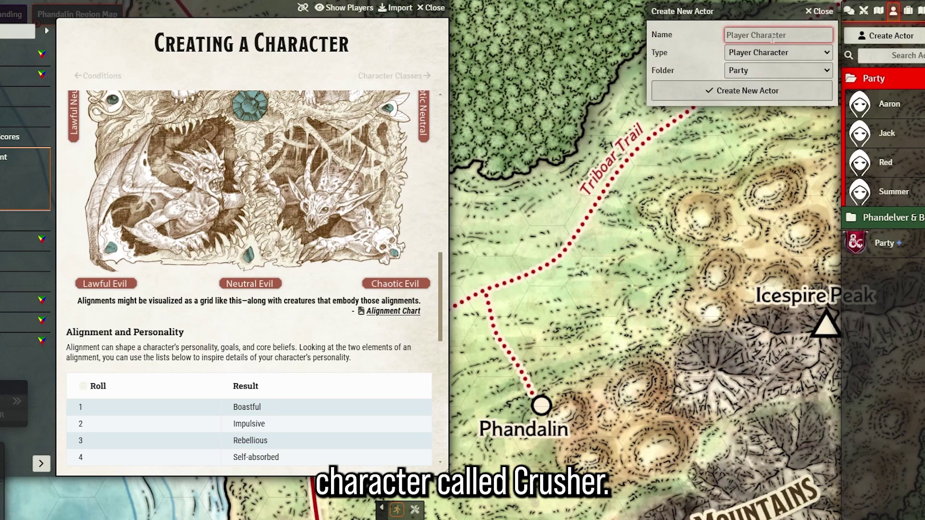
Create the Crusher character in Party and show its sheet beside Step 3: Determine Ability Scores
{"action": "type", "text": "usher"}
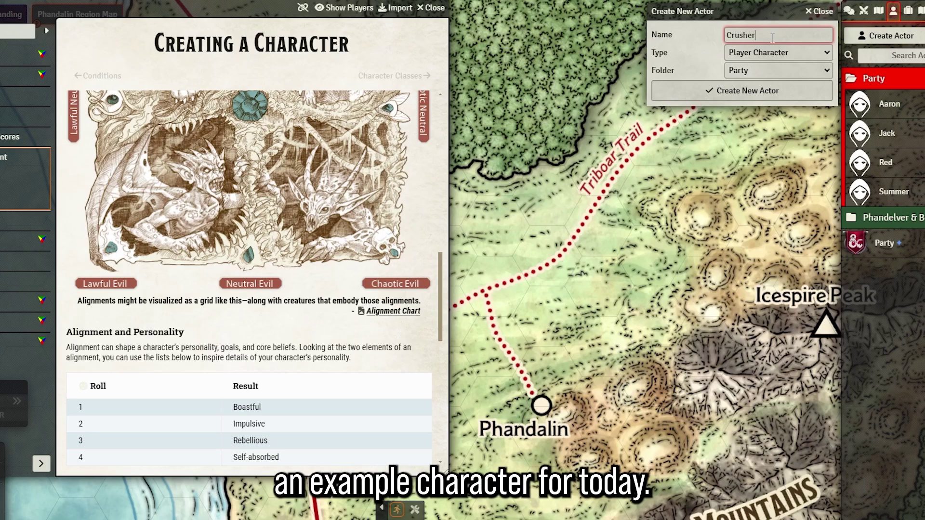
{"action": "key", "text": "Return"}
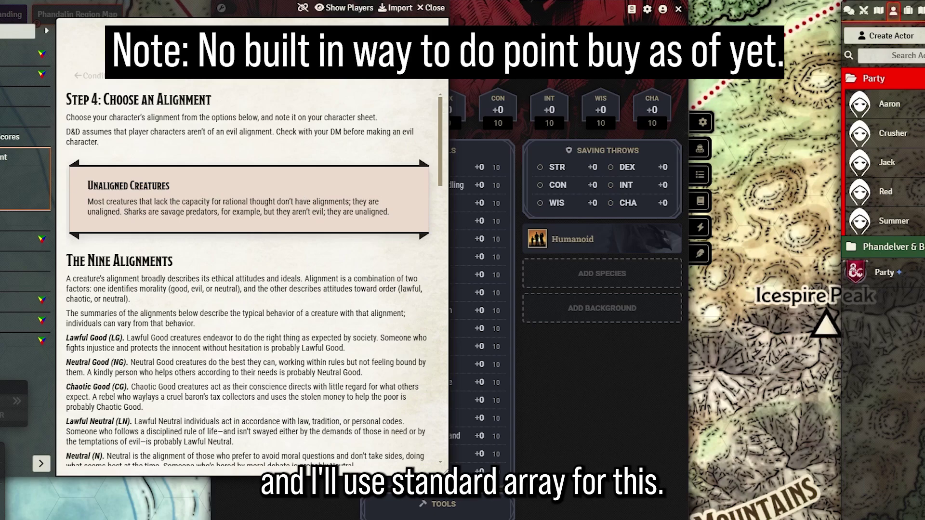
{"action": "left_click", "coordinate": [10, 136]}
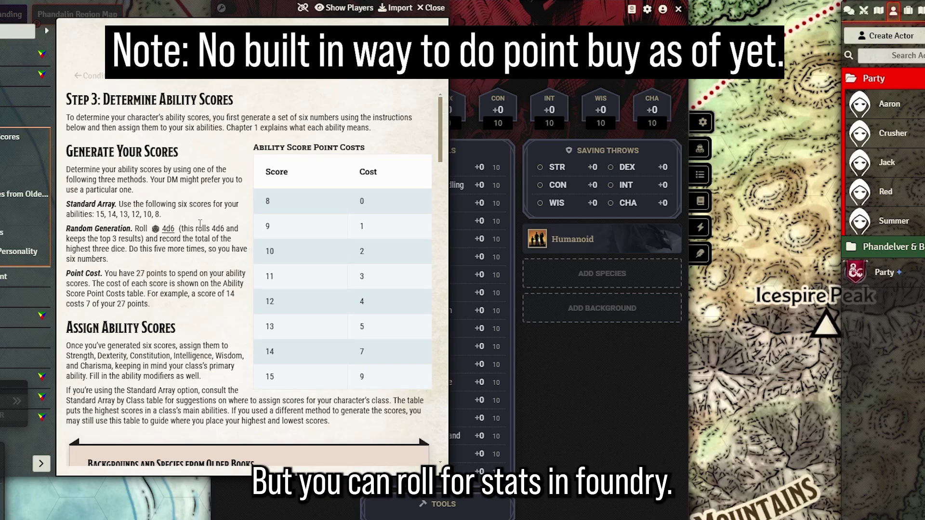
{"action": "scroll", "coordinate": [201, 226], "scroll_direction": "down", "scroll_amount": 2}
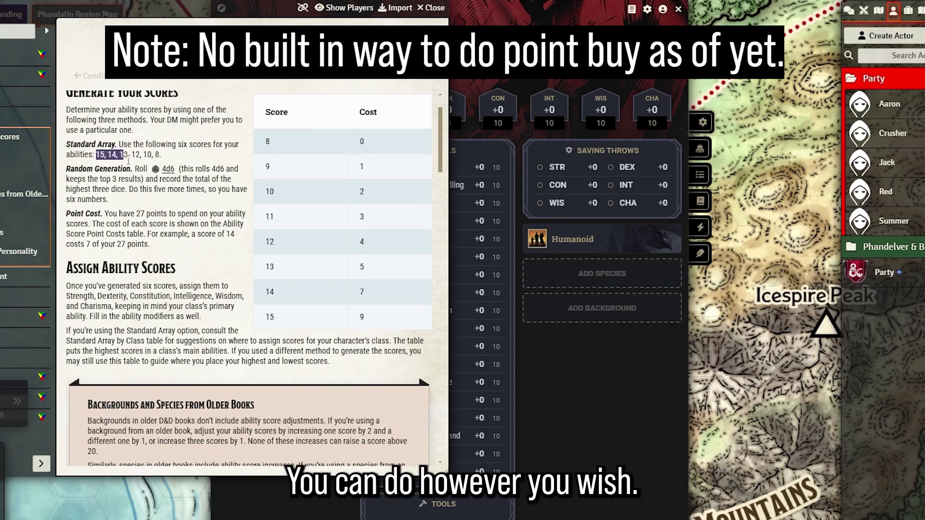
{"action": "left_click", "coordinate": [558, 118]}
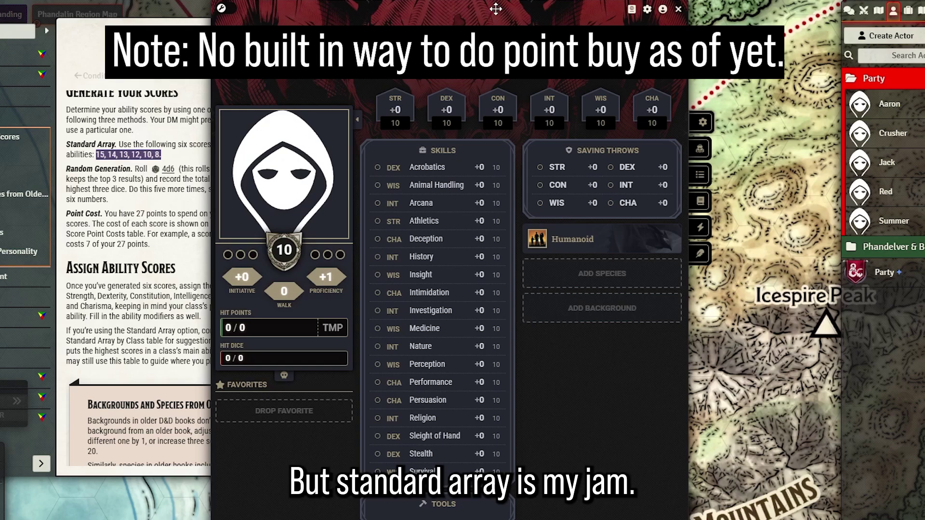
Enter Crusher's standard-array scores in edit mode: STR 15, DEX 13, CON 14, INT 8, WIS 12, CHA 10
{"action": "left_click_drag", "start_coordinate": [495, 9], "coordinate": [654, 9]}
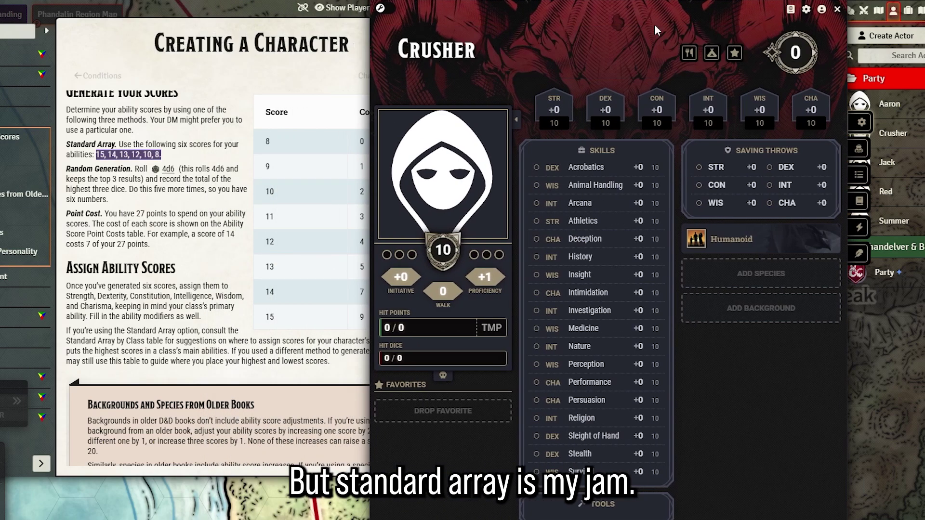
{"action": "left_click", "coordinate": [385, 9]}
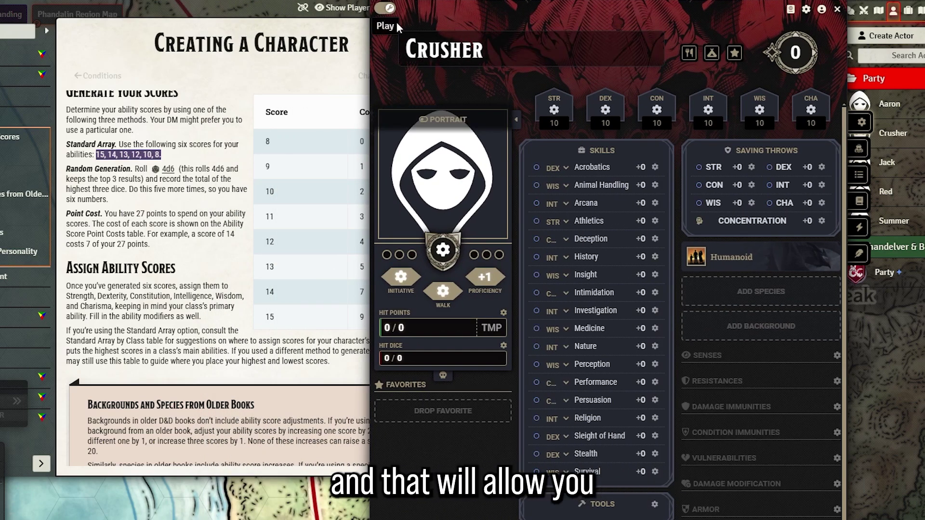
{"action": "left_click", "coordinate": [559, 122]}
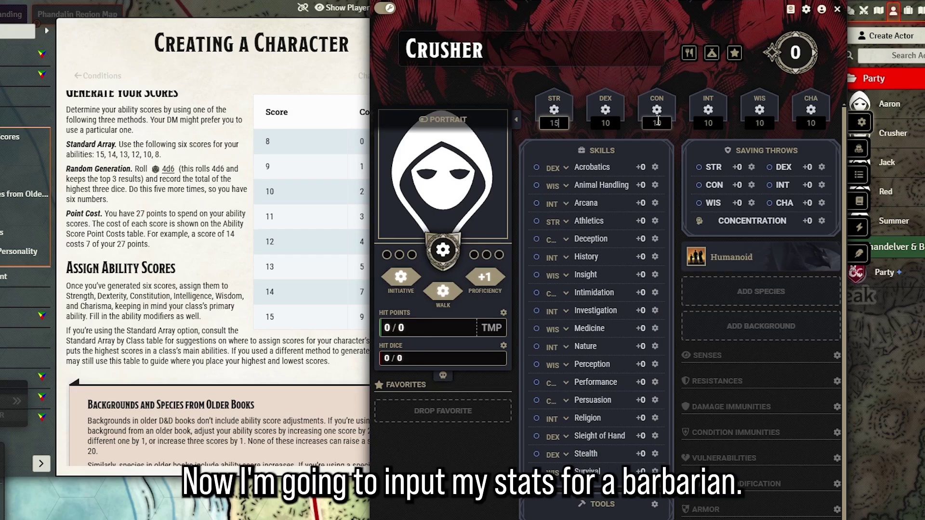
{"action": "type", "text": "1"}
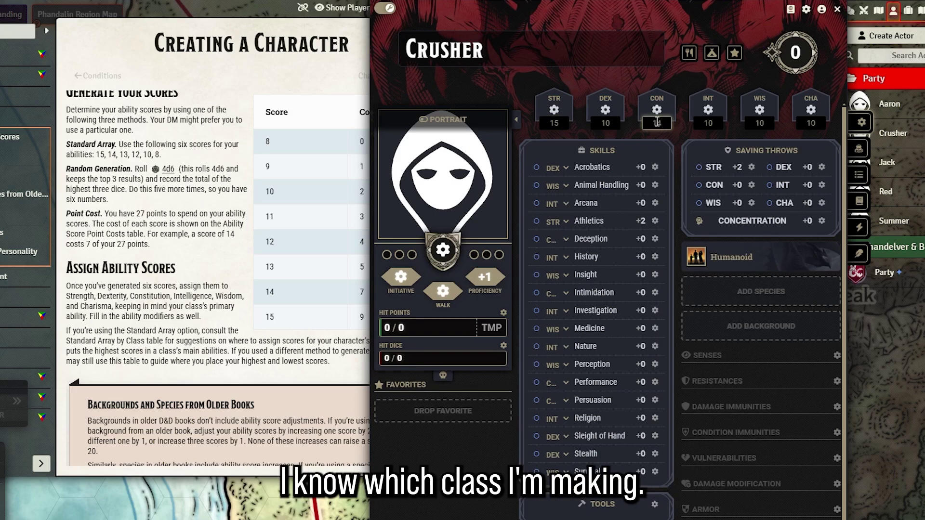
{"action": "type", "text": "4"}
{"action": "key", "text": "Tab"}
{"action": "left_click", "coordinate": [606, 123]}
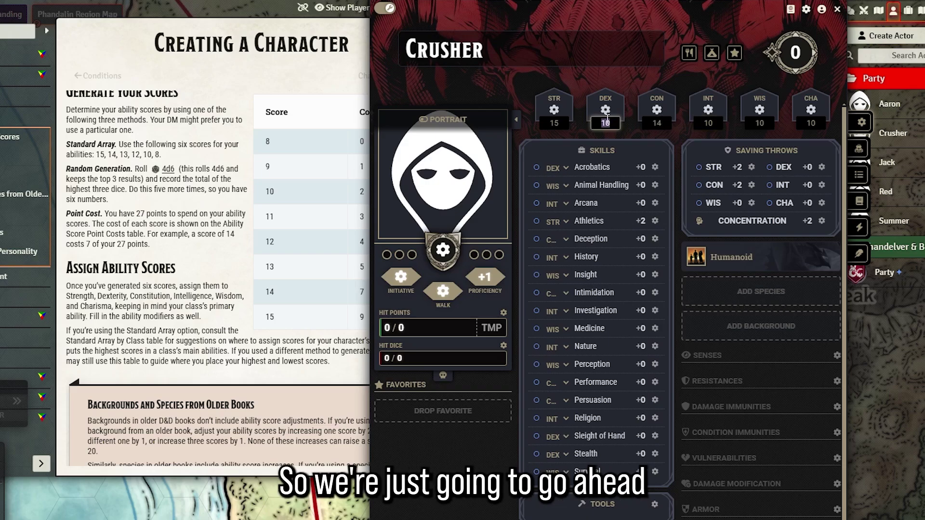
{"action": "type", "text": "13"}
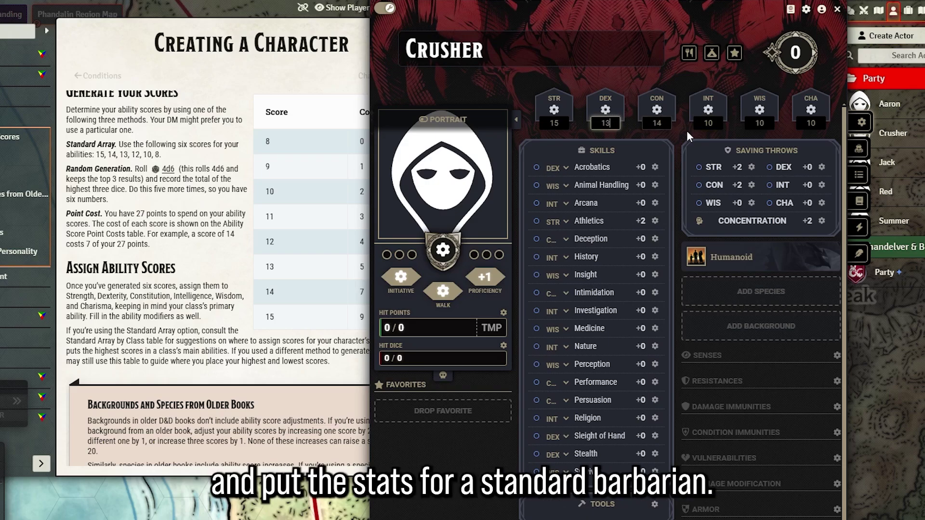
{"action": "left_click", "coordinate": [768, 122]}
{"action": "type", "text": "12"}
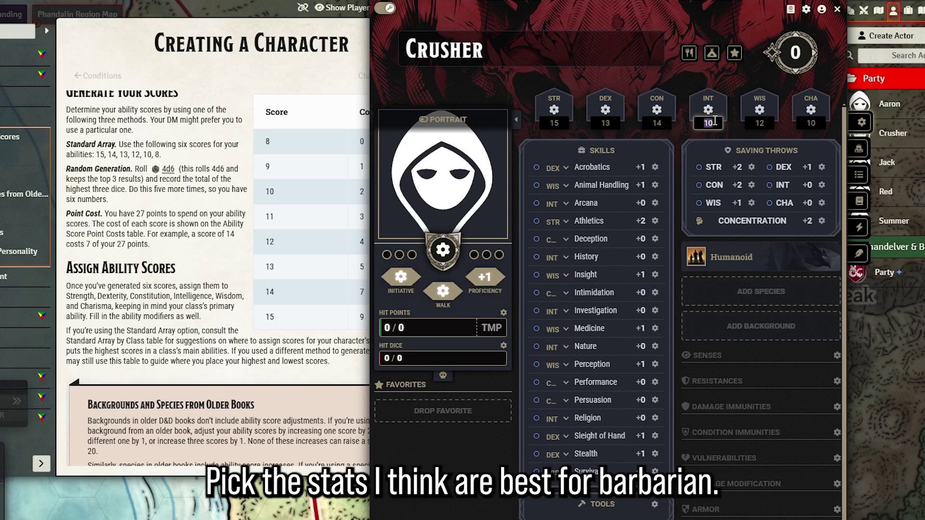
{"action": "type", "text": "8"}
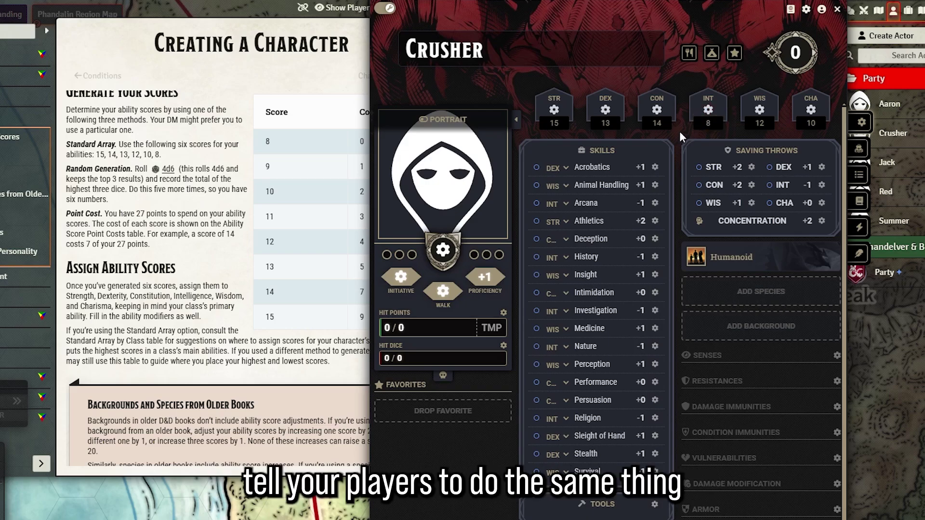
{"action": "left_click_drag", "start_coordinate": [622, 11], "coordinate": [577, 11]}
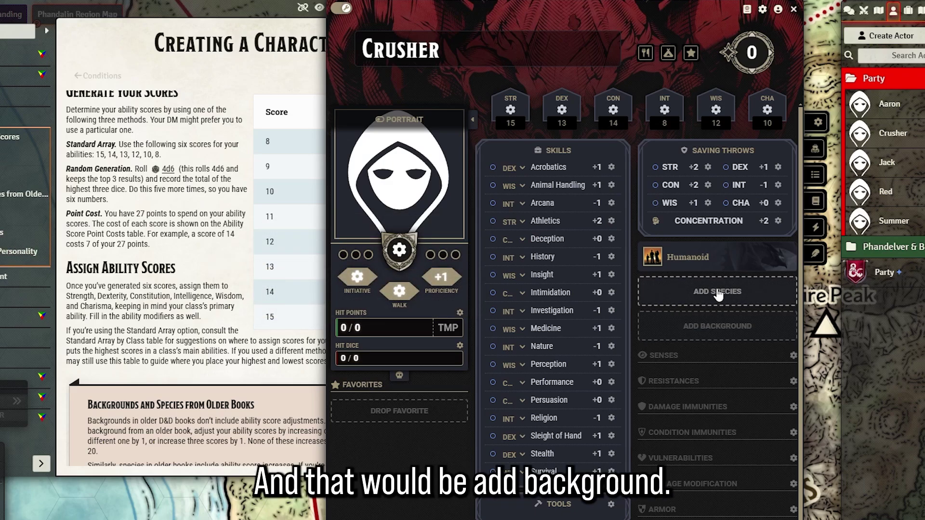
Pick the PHB 2024 Soldier background in the Compendium Browser and select it
{"action": "left_click", "coordinate": [708, 329]}
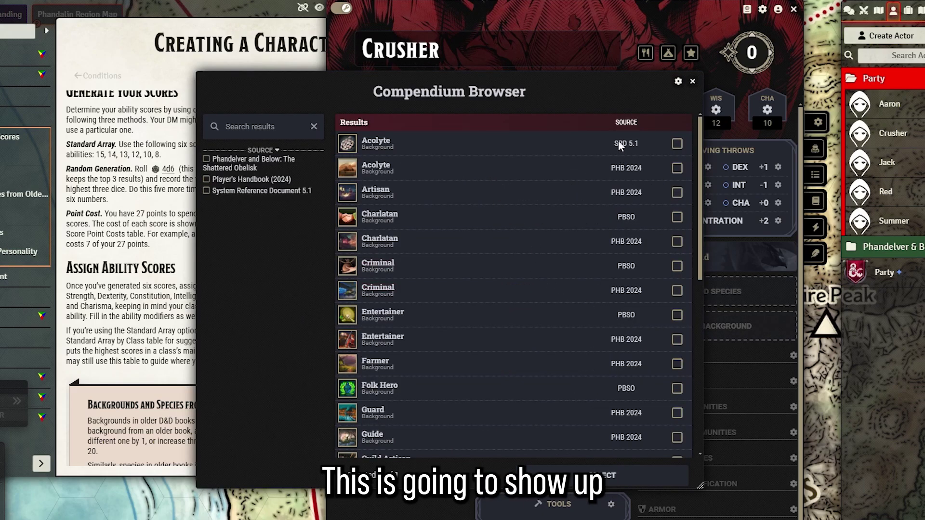
{"action": "left_click", "coordinate": [678, 82]}
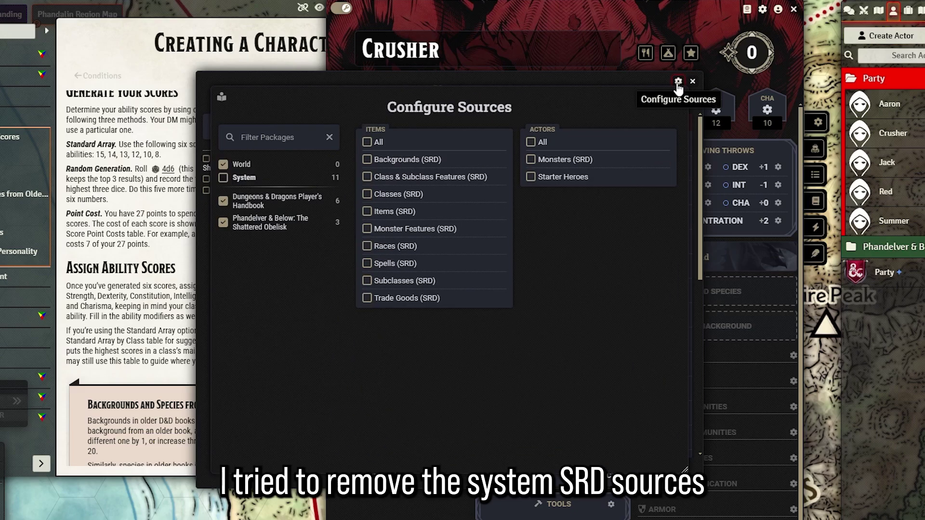
{"action": "left_click", "coordinate": [693, 81]}
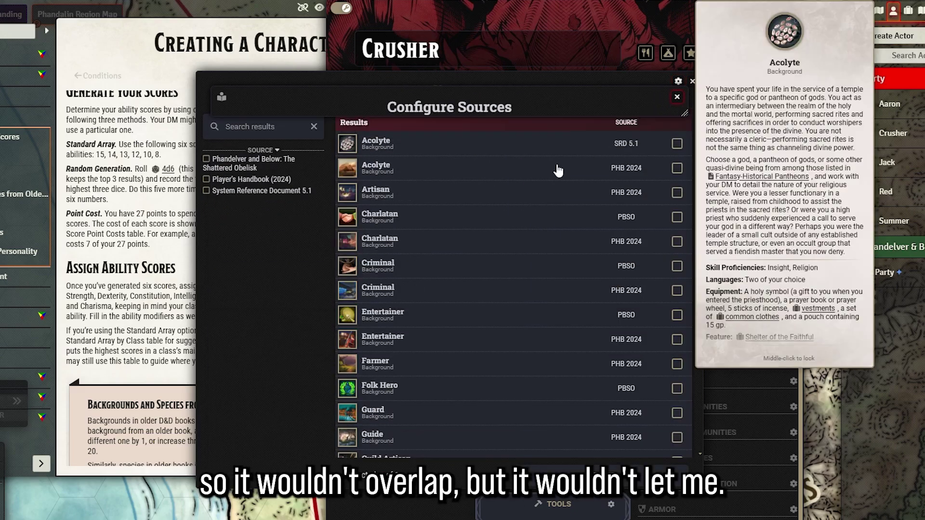
{"action": "scroll", "coordinate": [536, 207], "scroll_direction": "down", "scroll_amount": 8}
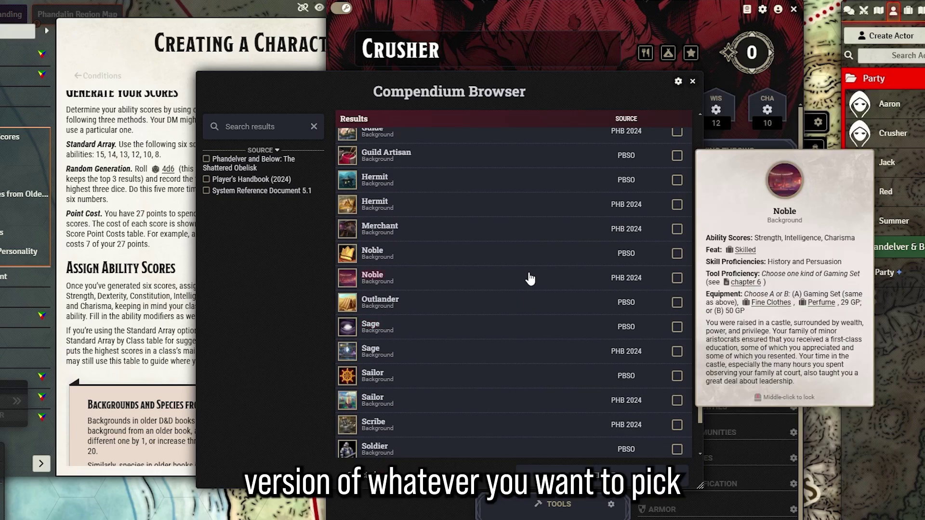
{"action": "left_click", "coordinate": [425, 395]}
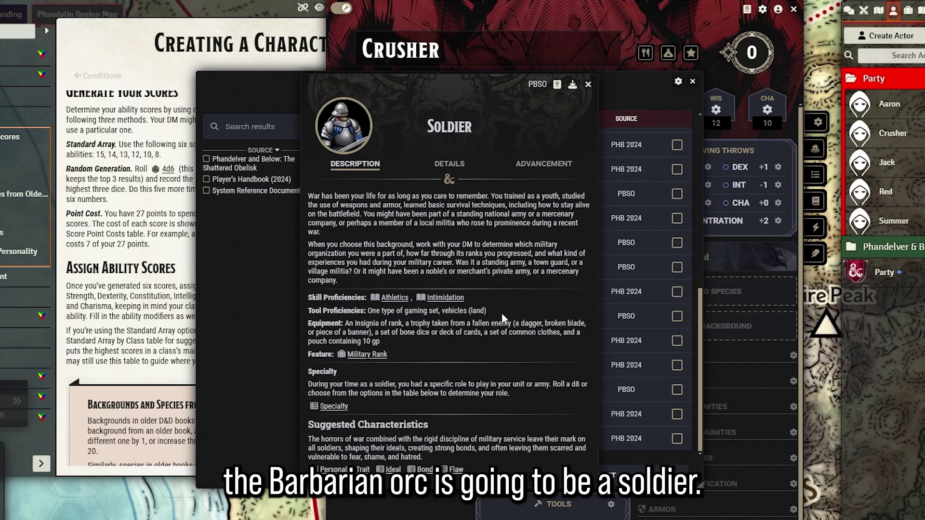
{"action": "left_click", "coordinate": [588, 85]}
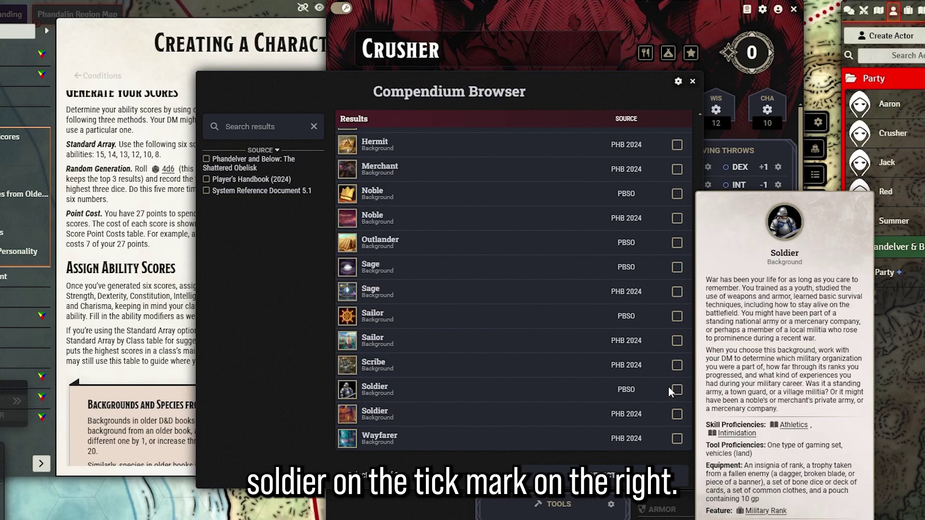
{"action": "left_click", "coordinate": [676, 414]}
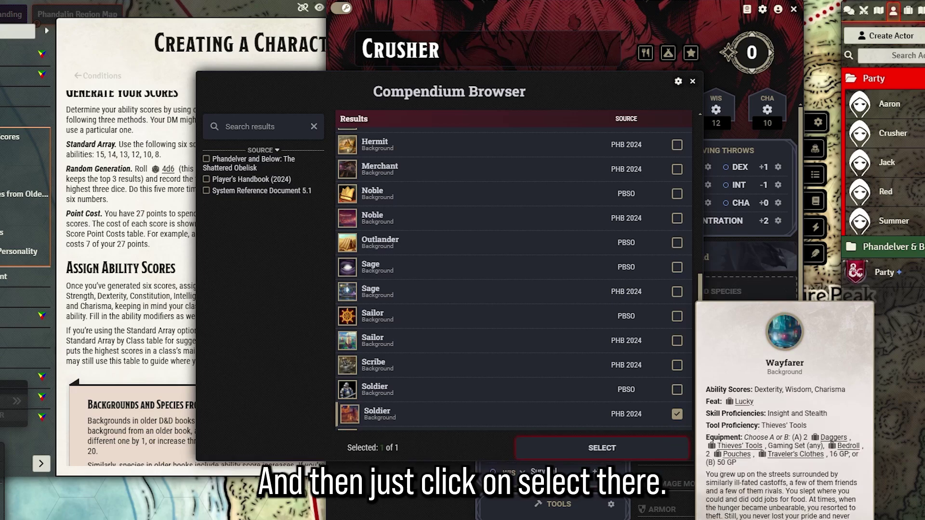
{"action": "left_click", "coordinate": [600, 447]}
Apply the Soldier increases, Strength +1 and Constitution +2, bringing both to 16
{"action": "left_click", "coordinate": [389, 411]}
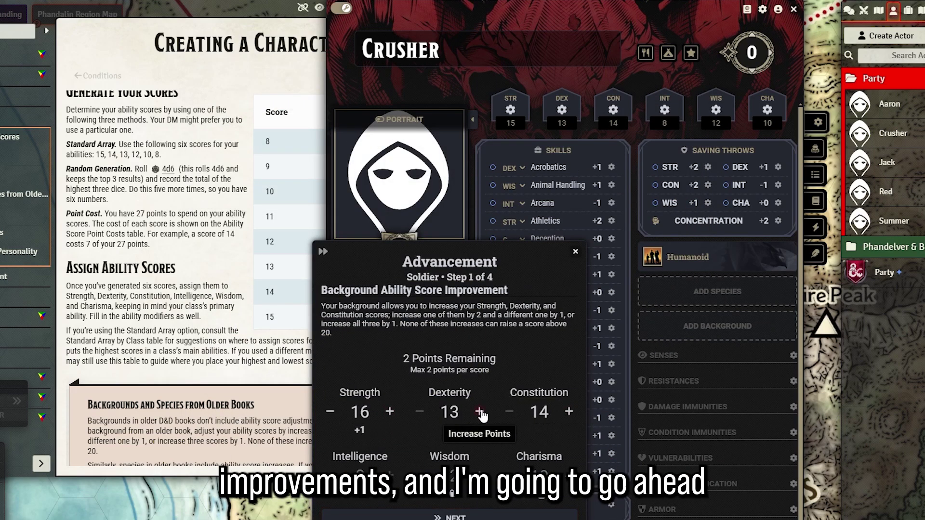
{"action": "left_click", "coordinate": [420, 411]}
{"action": "left_click", "coordinate": [569, 411]}
{"action": "left_click", "coordinate": [569, 411]}
{"action": "left_click", "coordinate": [450, 516]}
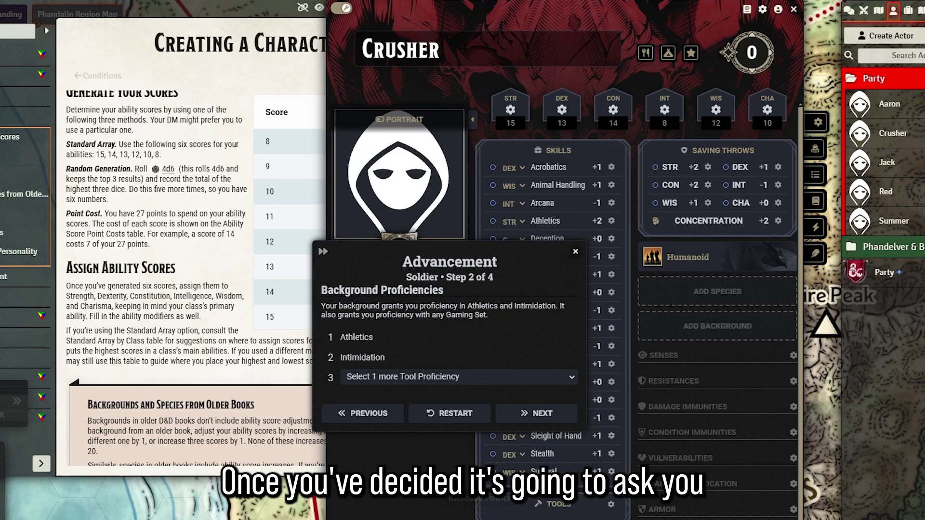
Choose Dice Set as the Soldier background's tool proficiency
{"action": "left_click", "coordinate": [395, 378]}
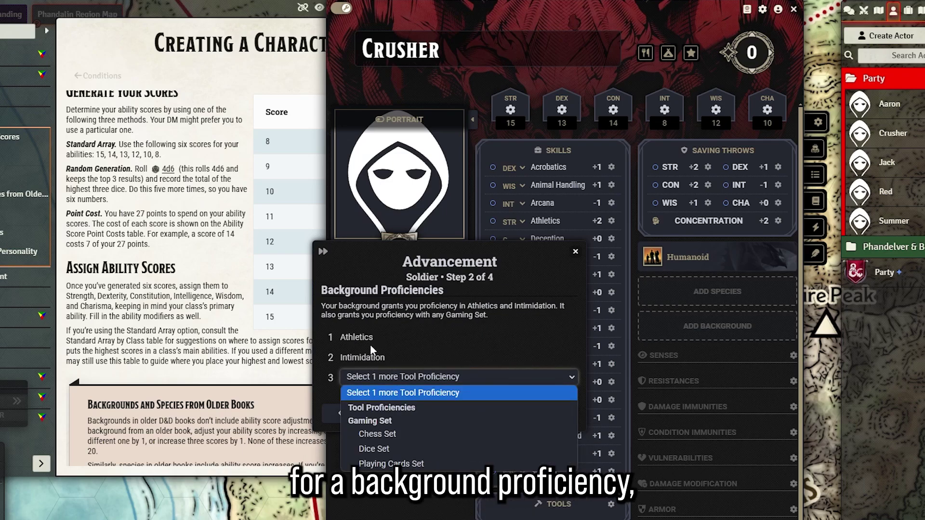
{"action": "left_click", "coordinate": [393, 448]}
{"action": "left_click", "coordinate": [525, 410]}
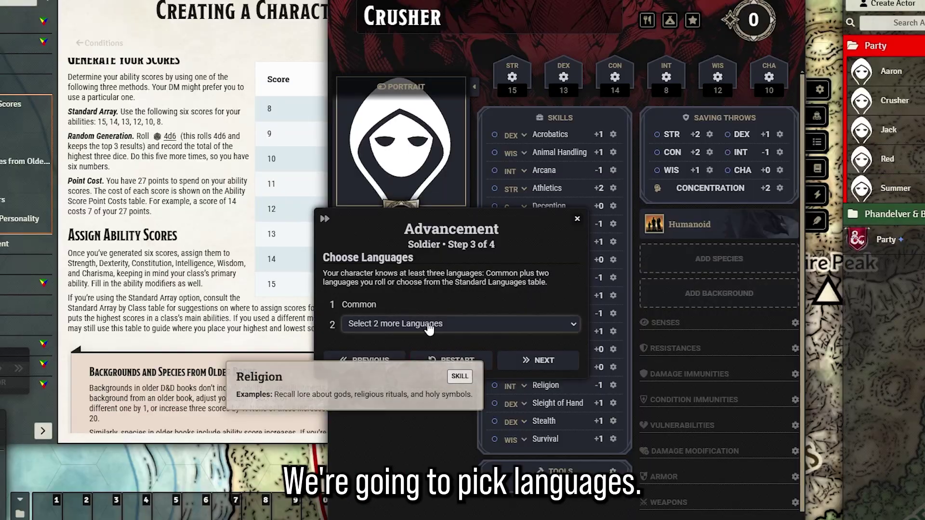
{"action": "left_click", "coordinate": [428, 324]}
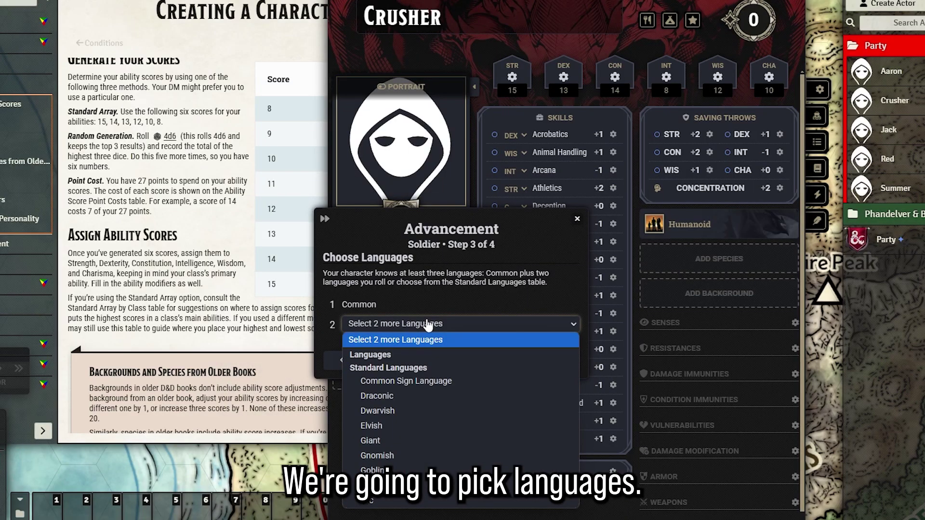
Choose Orc and Draconic as languages and complete the Soldier advancement
{"action": "left_click", "coordinate": [414, 501]}
{"action": "left_click", "coordinate": [418, 344]}
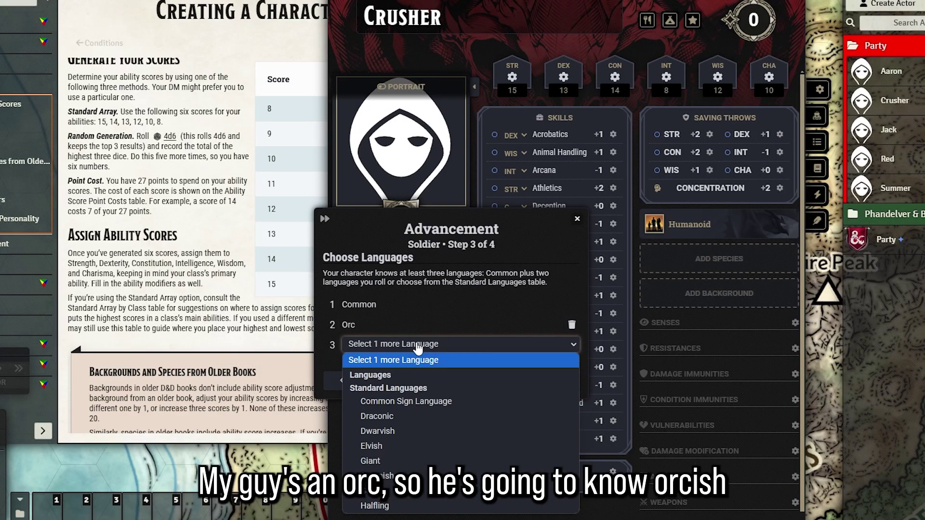
{"action": "left_click", "coordinate": [405, 415]}
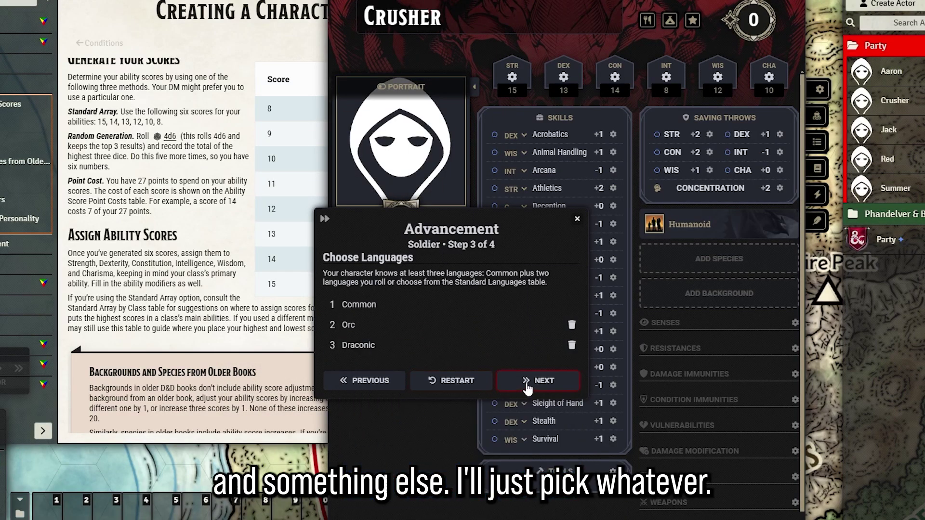
{"action": "left_click", "coordinate": [541, 379]}
{"action": "left_click", "coordinate": [528, 348]}
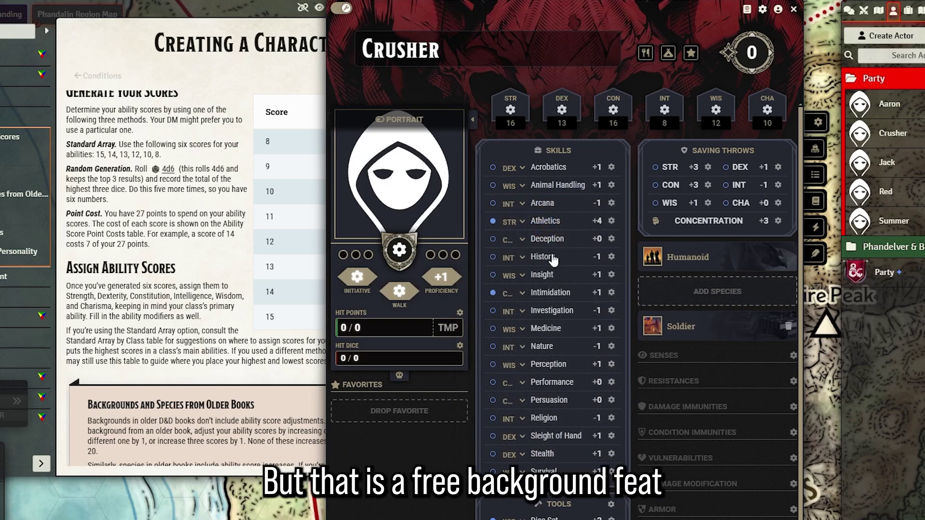
Add Orc as Crusher's species and accept its Medium size advancement
{"action": "mouse_move", "coordinate": [718, 318]}
{"action": "left_click", "coordinate": [694, 294]}
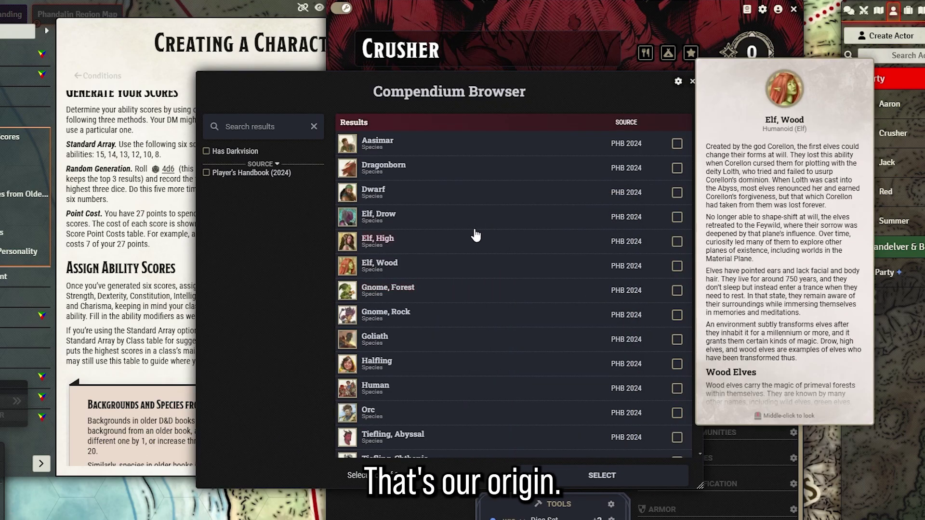
{"action": "scroll", "coordinate": [477, 241], "scroll_direction": "down", "scroll_amount": 2}
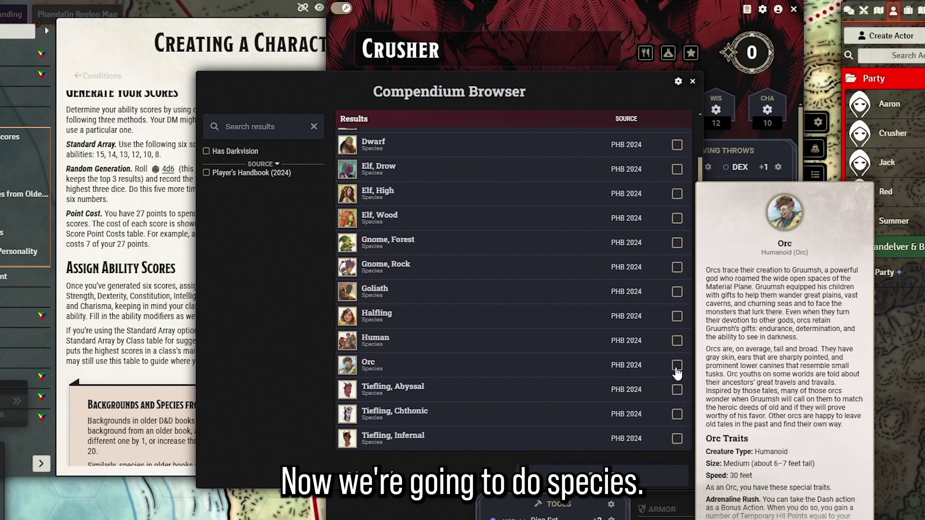
{"action": "left_click", "coordinate": [677, 365]}
{"action": "left_click", "coordinate": [613, 476]}
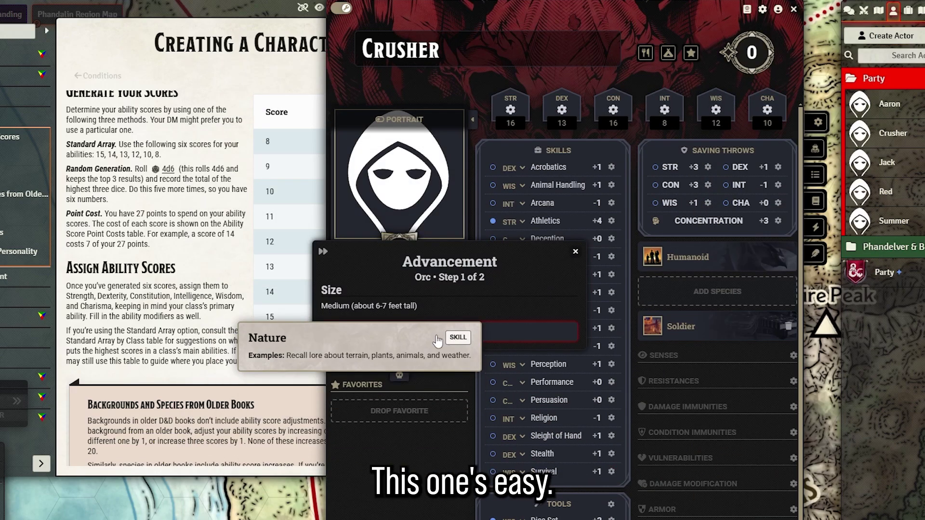
{"action": "left_click", "coordinate": [492, 332]}
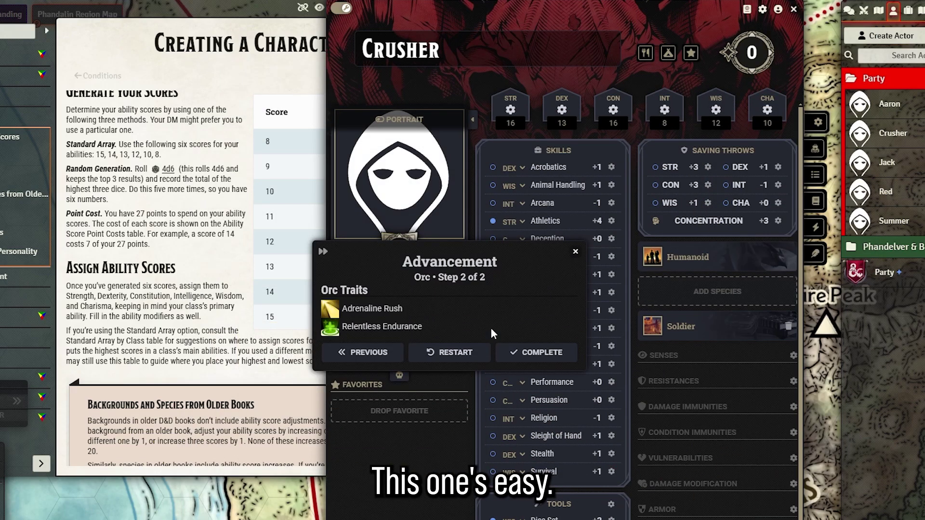
{"action": "left_click", "coordinate": [533, 361]}
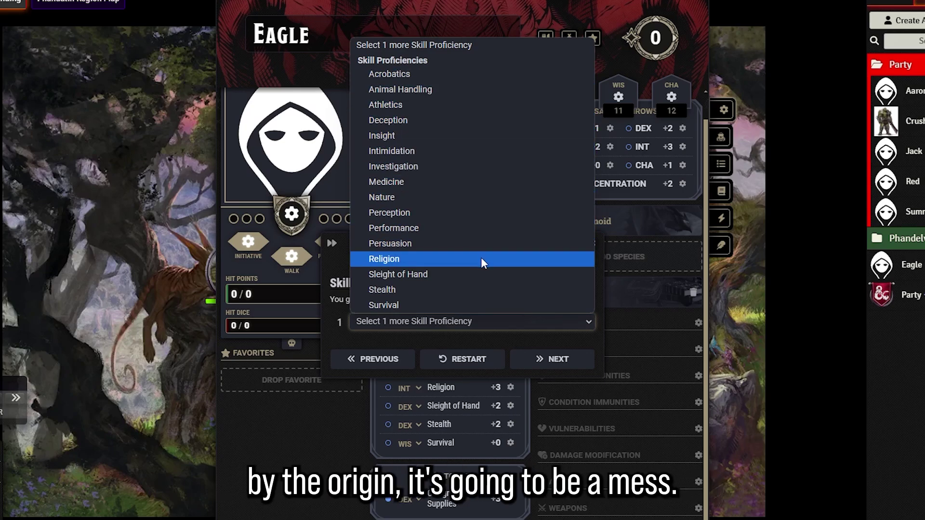
{"action": "left_click", "coordinate": [479, 218]}
{"action": "left_click", "coordinate": [552, 359]}
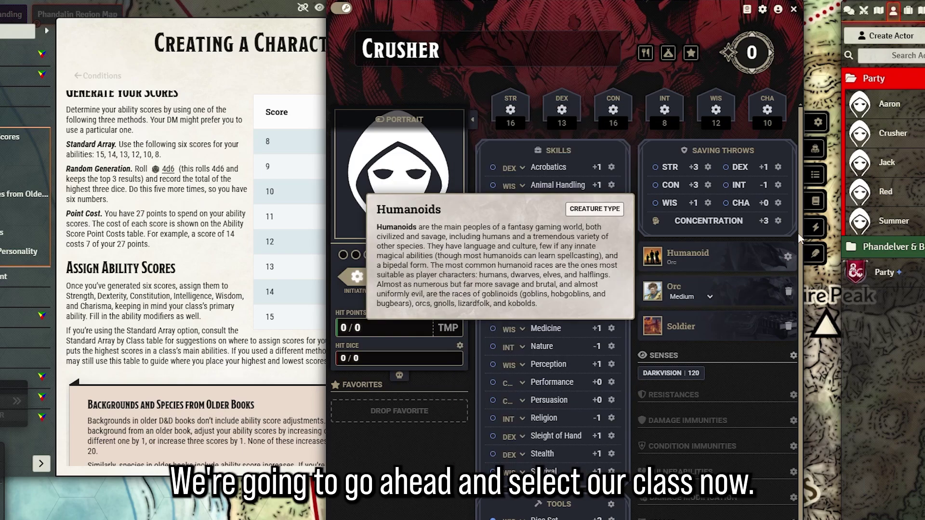
Bring up Crusher's class list from the Features tab and inspect its source settings
{"action": "left_click", "coordinate": [818, 178]}
{"action": "left_click", "coordinate": [632, 122]}
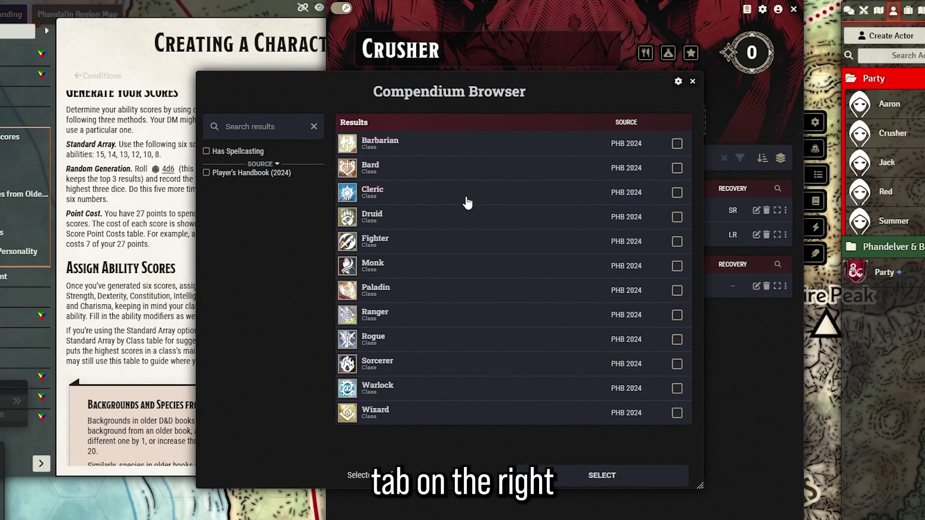
{"action": "left_click", "coordinate": [678, 81]}
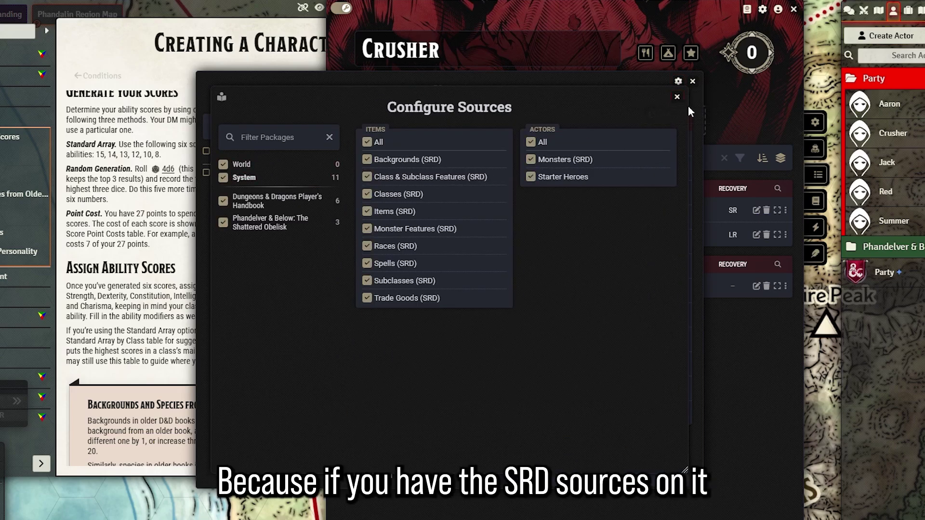
{"action": "left_click", "coordinate": [677, 96]}
{"action": "left_click", "coordinate": [693, 80]}
Restrict the class list to Player's Handbook (2024) by disabling SRD sources, then tick Barbarian
{"action": "left_click", "coordinate": [739, 161]}
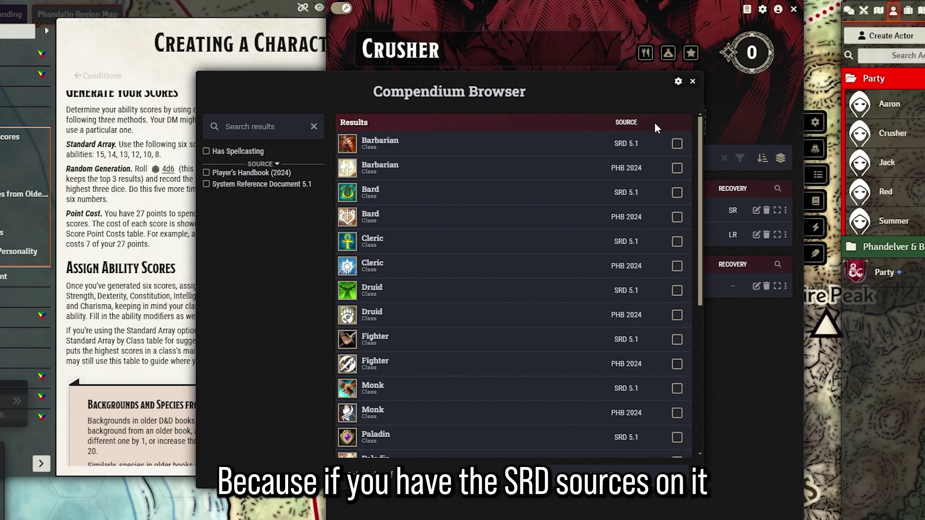
{"action": "scroll", "coordinate": [500, 309], "scroll_direction": "down", "scroll_amount": 5}
{"action": "scroll", "coordinate": [500, 308], "scroll_direction": "up", "scroll_amount": 5}
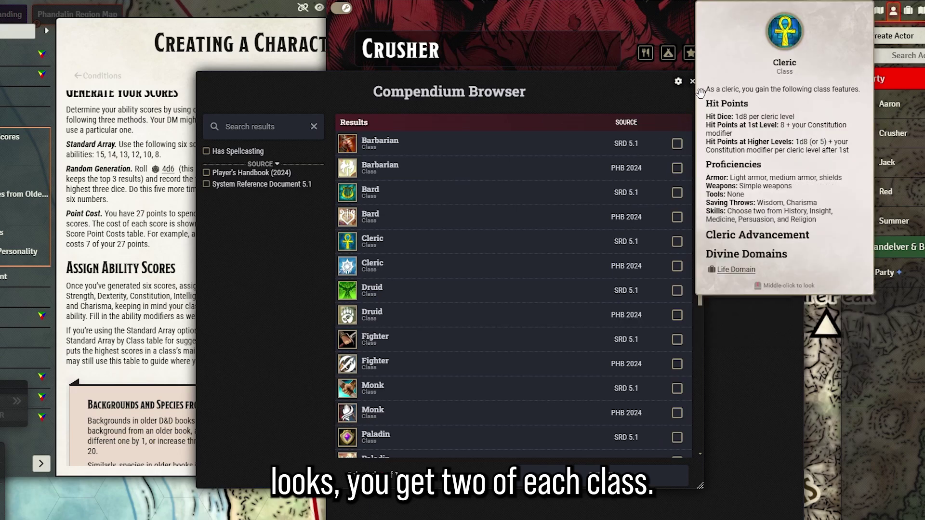
{"action": "left_click", "coordinate": [679, 82]}
{"action": "left_click", "coordinate": [223, 178]}
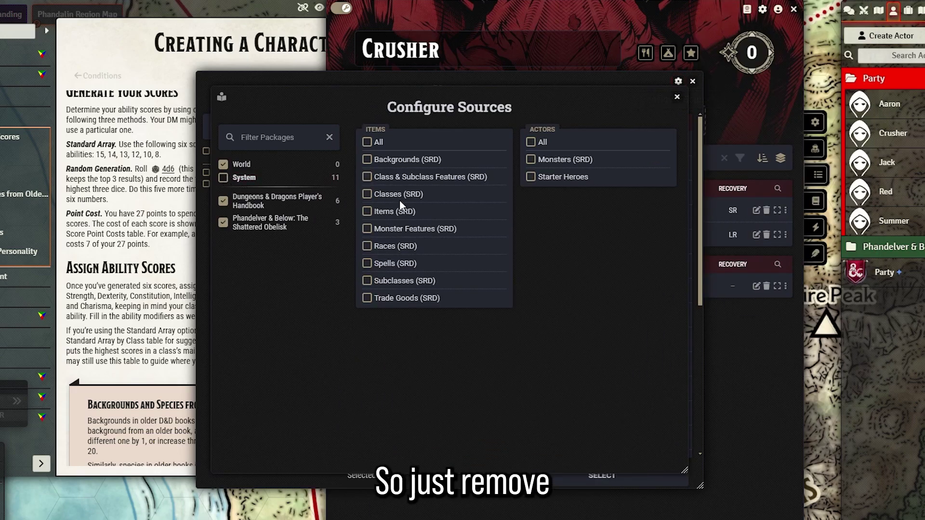
{"action": "left_click", "coordinate": [680, 99]}
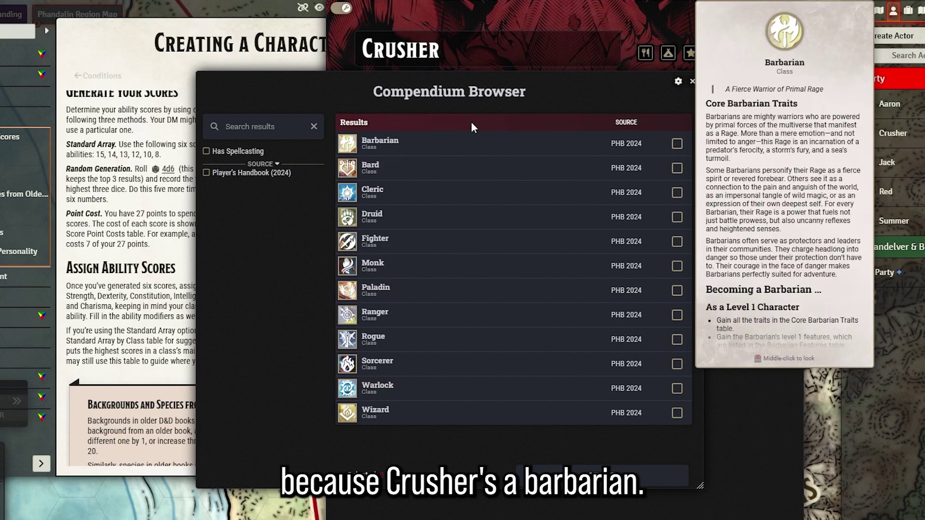
{"action": "left_click", "coordinate": [675, 143]}
Add Barbarian with 12 max HP and Strength/Constitution saves, choosing Perception and Survival skills
{"action": "left_click", "coordinate": [602, 472]}
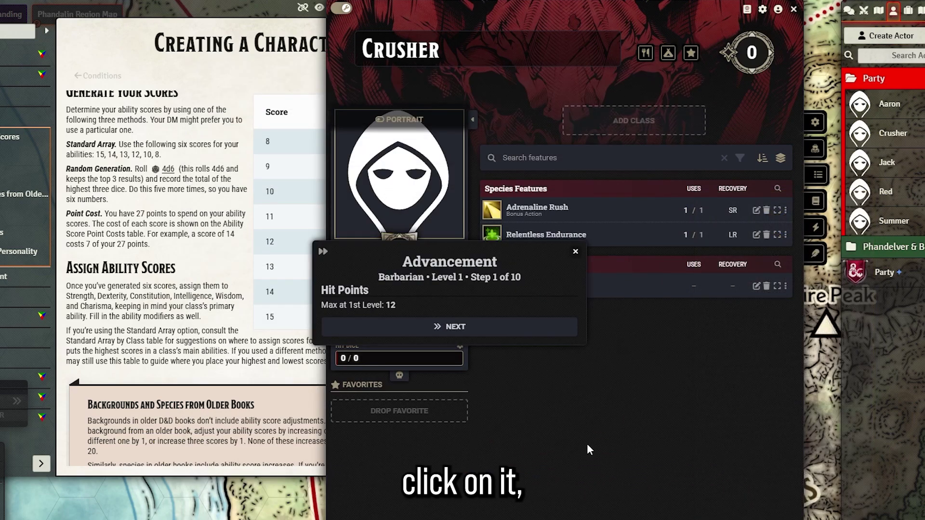
{"action": "left_click", "coordinate": [489, 327]}
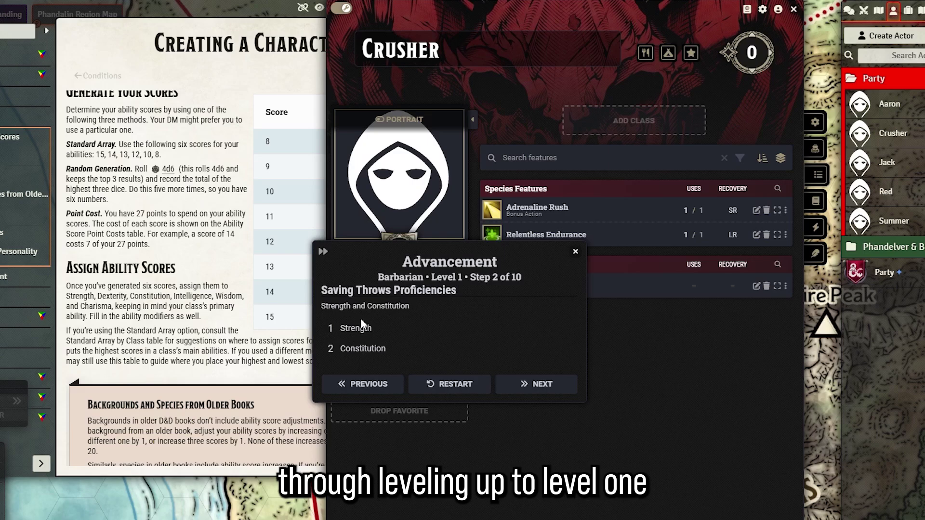
{"action": "left_click", "coordinate": [548, 386]}
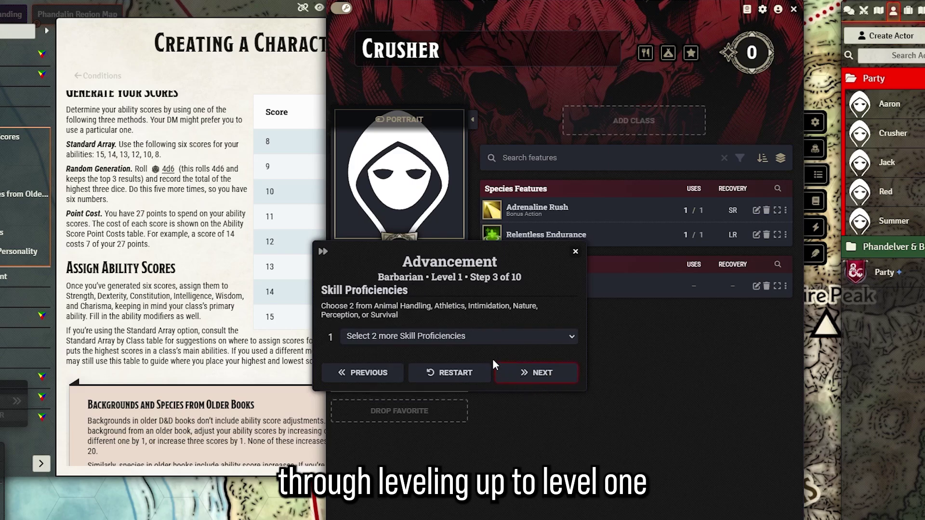
{"action": "left_click", "coordinate": [470, 340]}
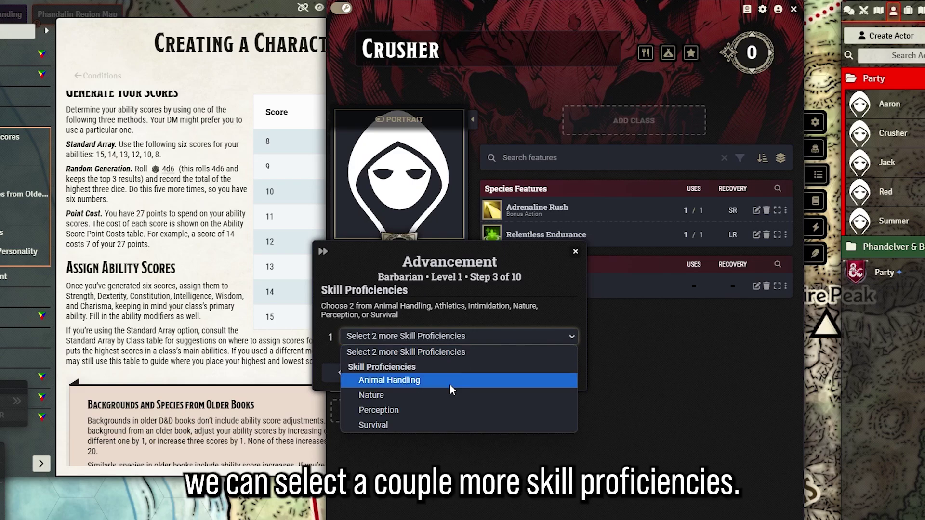
{"action": "left_click", "coordinate": [436, 409]}
{"action": "left_click", "coordinate": [506, 362]}
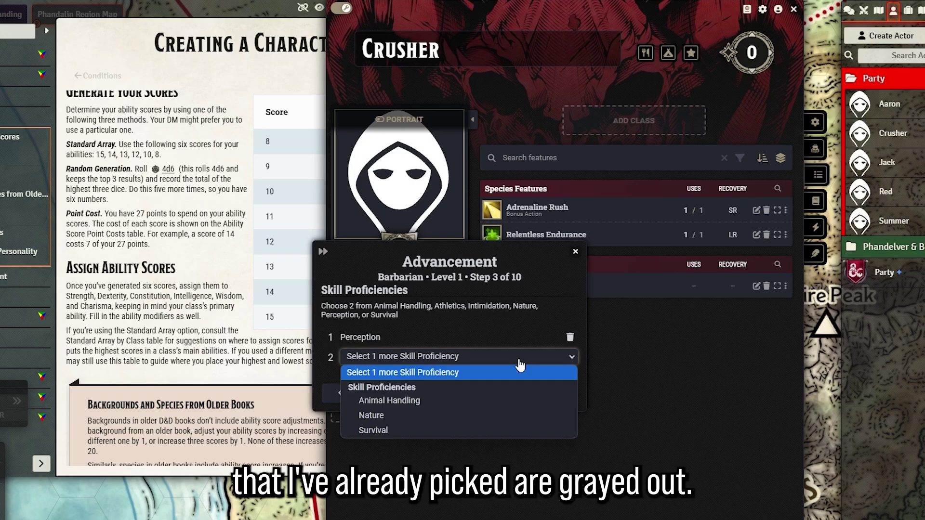
{"action": "left_click", "coordinate": [436, 427]}
{"action": "left_click", "coordinate": [540, 400]}
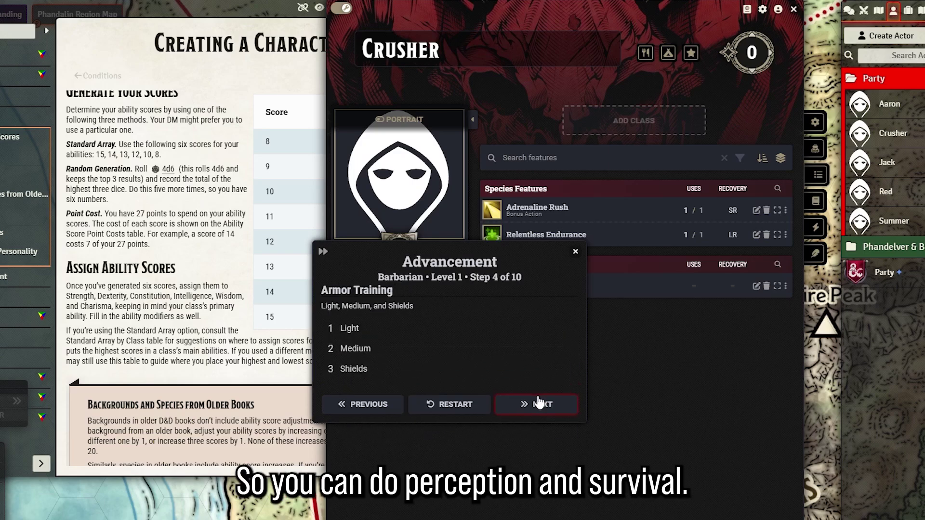
Accept armor and weapon training and pick Greataxe and Javelin for weapon mastery
{"action": "left_click", "coordinate": [526, 404]}
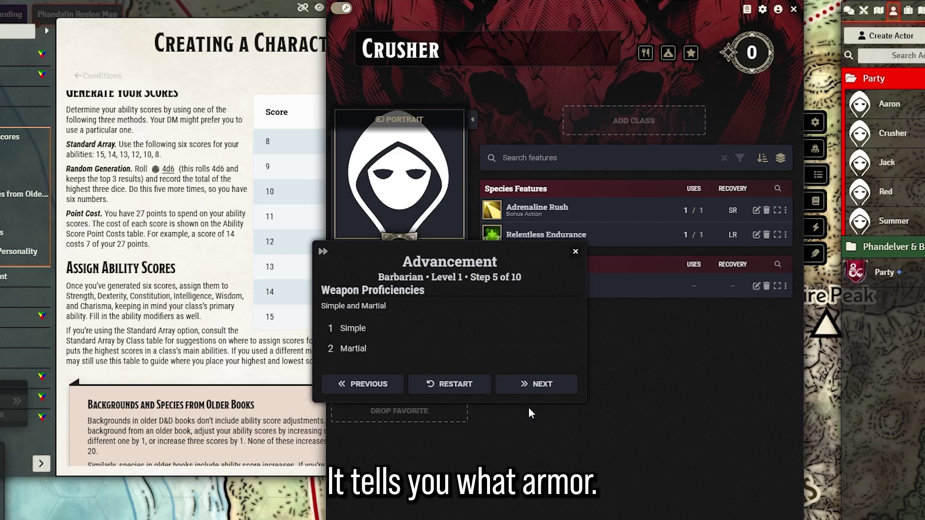
{"action": "left_click", "coordinate": [543, 384]}
{"action": "left_click", "coordinate": [462, 345]}
{"action": "scroll", "coordinate": [455, 279], "scroll_direction": "down", "scroll_amount": 5}
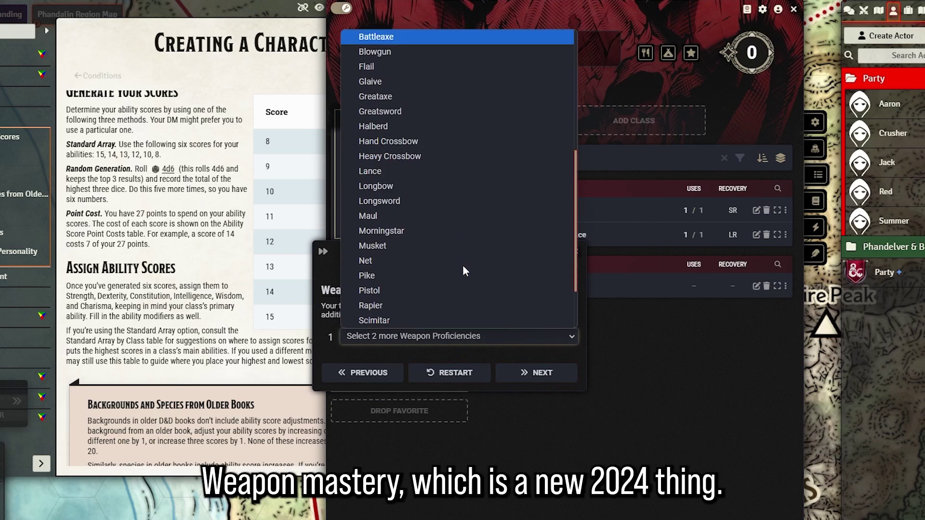
{"action": "left_click", "coordinate": [442, 98]}
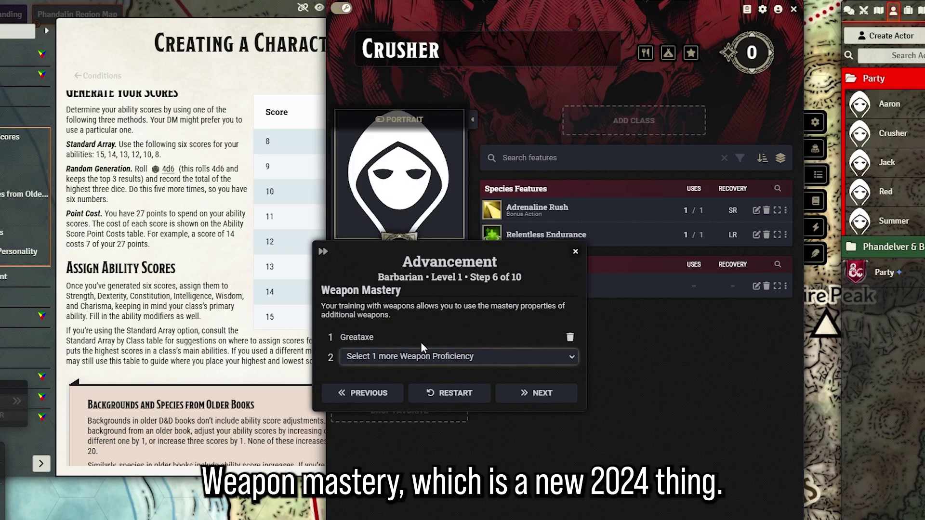
{"action": "left_click", "coordinate": [425, 356]}
{"action": "scroll", "coordinate": [450, 231], "scroll_direction": "up", "scroll_amount": 1}
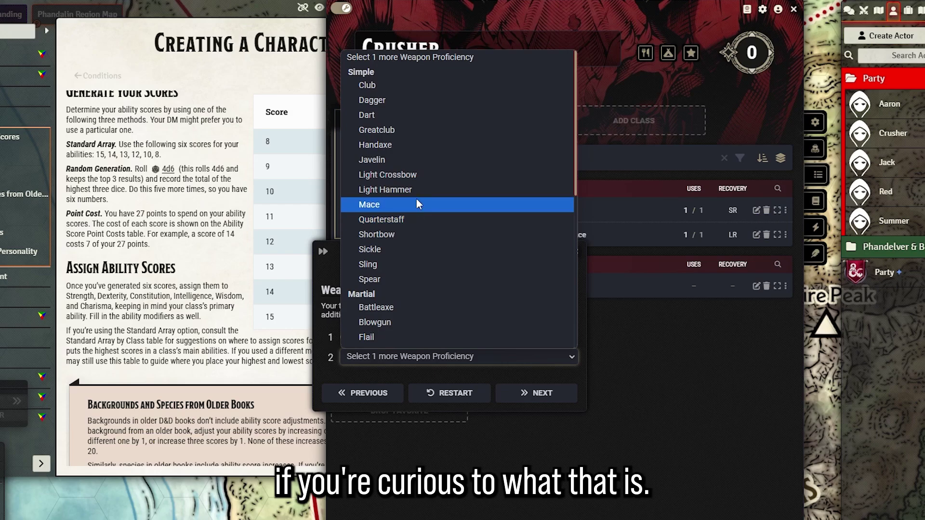
{"action": "left_click", "coordinate": [422, 159]}
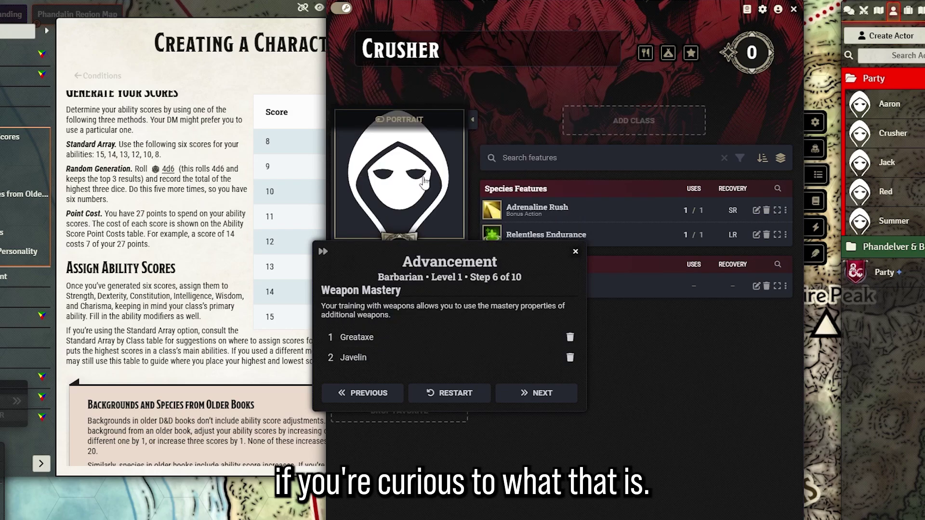
Accept the Barbarian class features, rage damage and rage count to complete level 1
{"action": "left_click", "coordinate": [516, 391]}
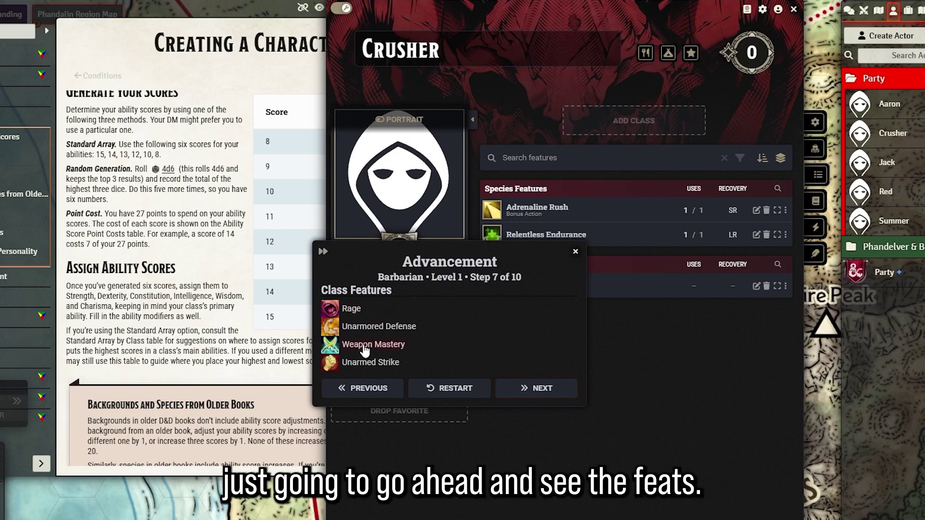
{"action": "left_click", "coordinate": [536, 388]}
{"action": "left_click", "coordinate": [512, 338]}
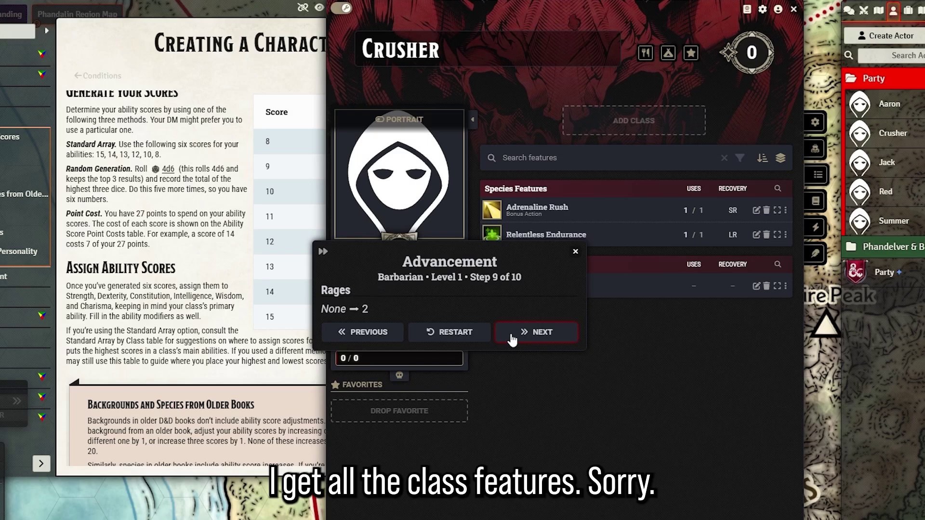
{"action": "left_click", "coordinate": [514, 337]}
{"action": "left_click", "coordinate": [522, 344]}
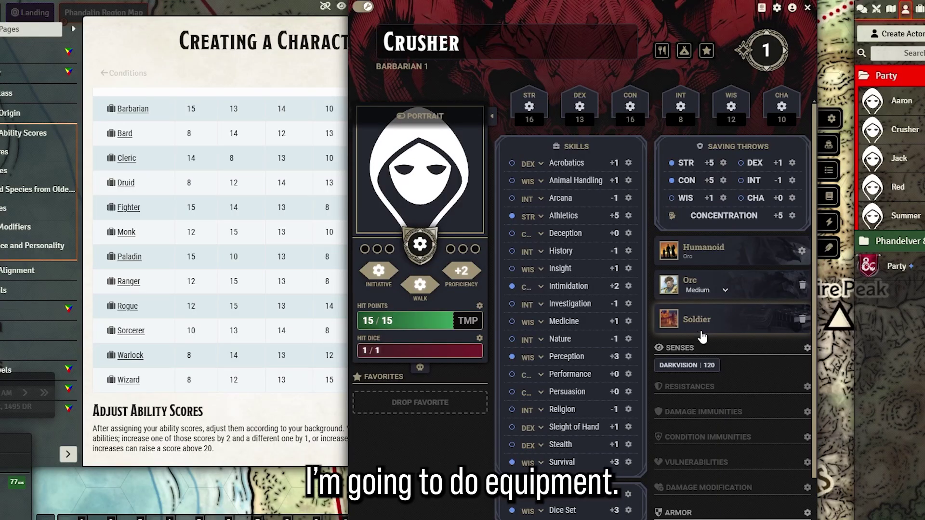
Open the Soldier background sheet and review Crusher's Spells, Features and Inventory tabs
{"action": "left_click", "coordinate": [714, 325]}
{"action": "left_click", "coordinate": [829, 196]}
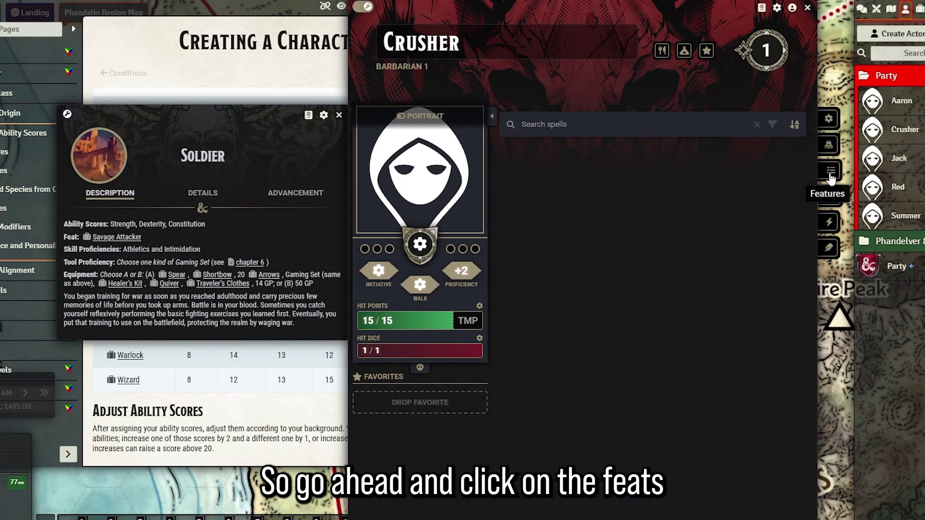
{"action": "left_click", "coordinate": [830, 172]}
{"action": "left_click", "coordinate": [828, 144]}
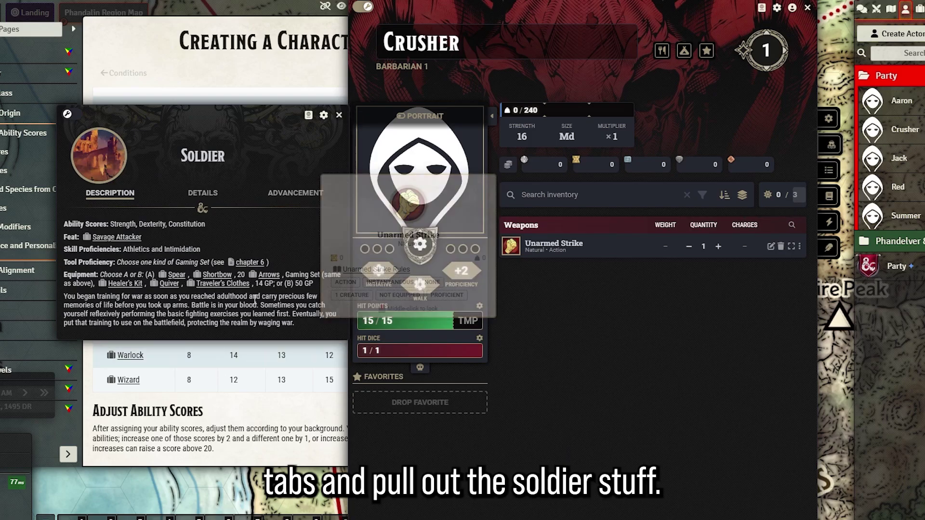